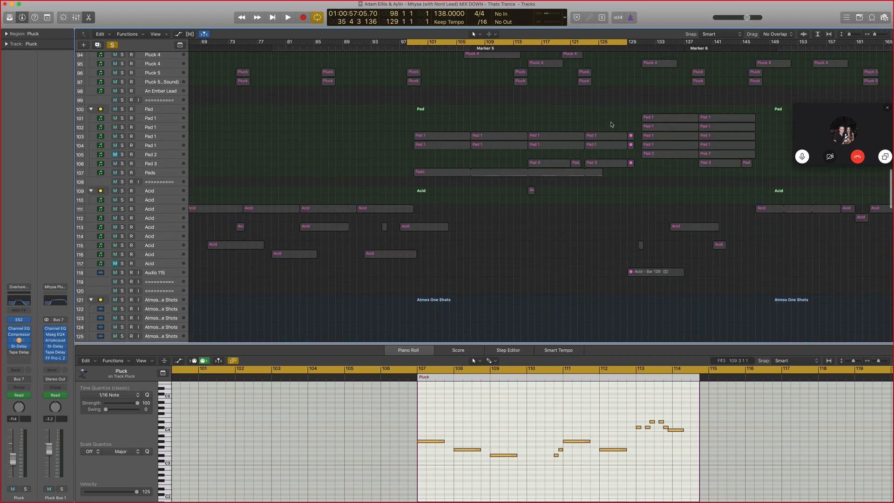
Close the Piano Roll and select the second Sub Drone track (62) in the Sub Stack.
{"action": "left_click", "coordinate": [435, 137]}
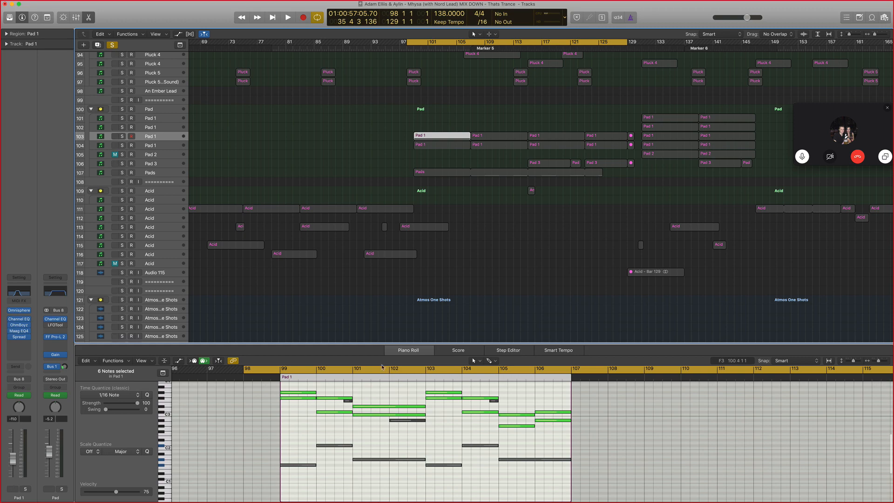
{"action": "scroll", "coordinate": [491, 270], "scroll_direction": "up", "scroll_amount": 4}
{"action": "key", "text": "p"}
{"action": "scroll", "coordinate": [488, 239], "scroll_direction": "up", "scroll_amount": 12}
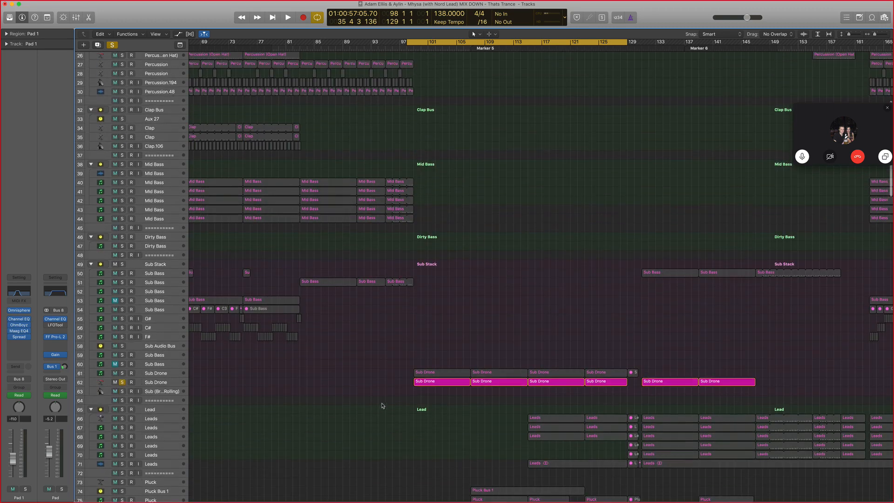
{"action": "scroll", "coordinate": [383, 406], "scroll_direction": "down", "scroll_amount": 1}
{"action": "left_click", "coordinate": [164, 371]}
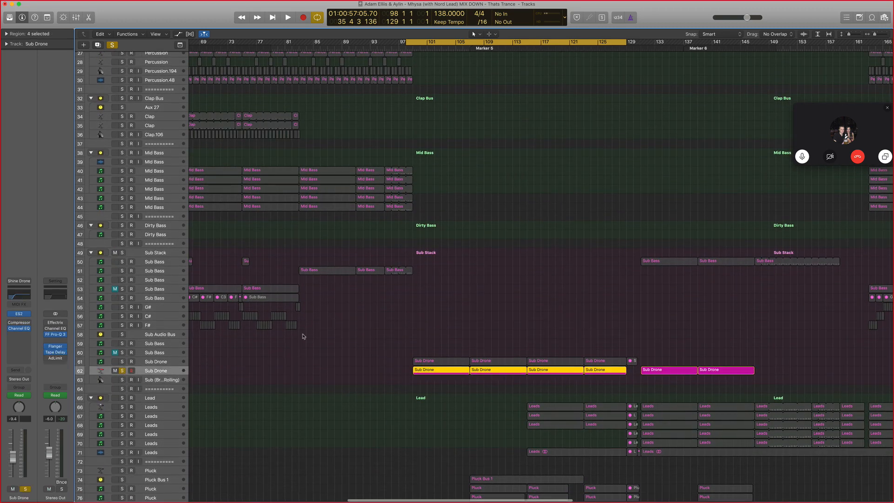
{"action": "left_click_drag", "start_coordinate": [873, 123], "coordinate": [834, 104]}
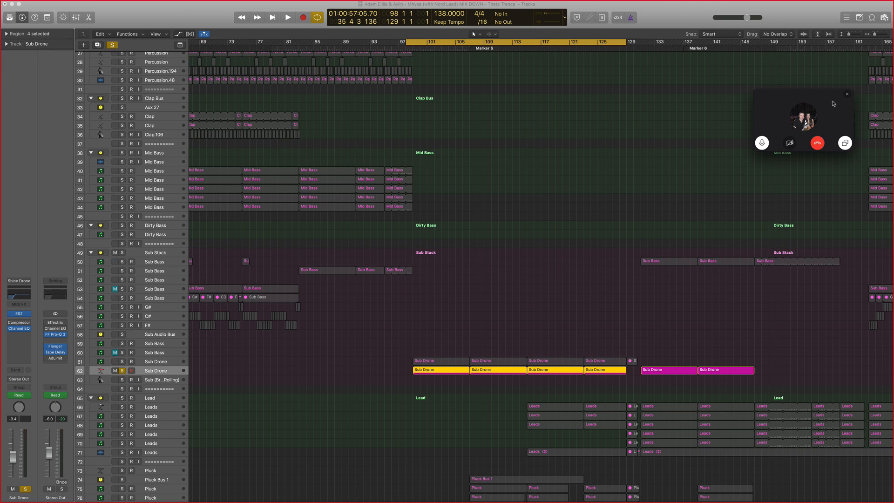
Replace the ES2 instrument on Sub Drone track 62 with LennarDigital's Sylenth1.
{"action": "left_click", "coordinate": [31, 316]}
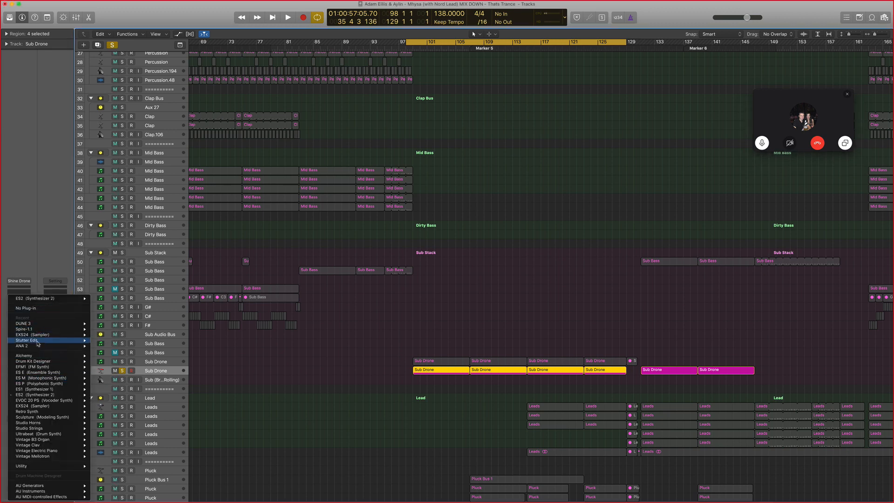
{"action": "mouse_move", "coordinate": [39, 491]}
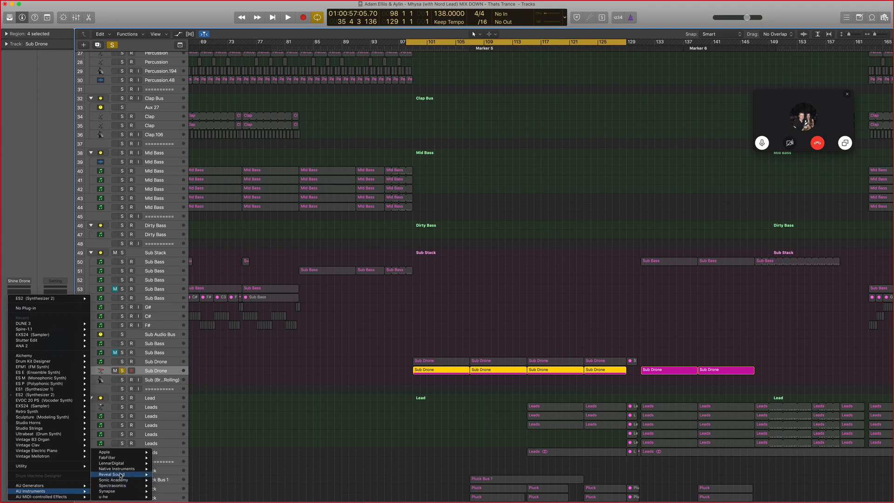
{"action": "mouse_move", "coordinate": [127, 465]}
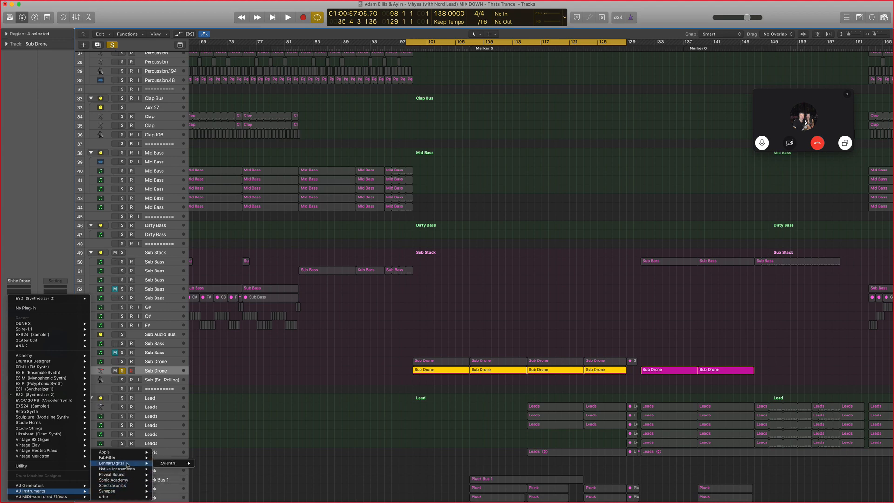
{"action": "left_click", "coordinate": [208, 463]}
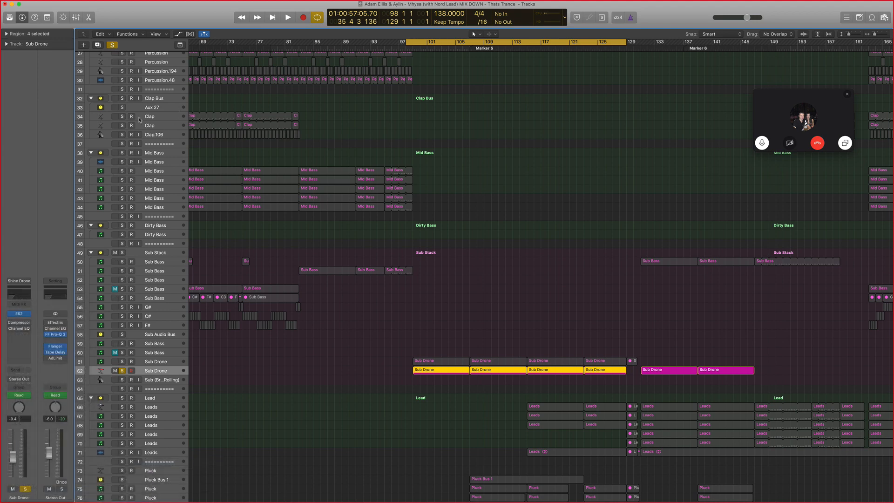
Start loading a Sylenth1 preset and browse to the AE Tutorials LTD folder.
{"action": "left_click", "coordinate": [128, 105]}
{"action": "mouse_move", "coordinate": [140, 111]}
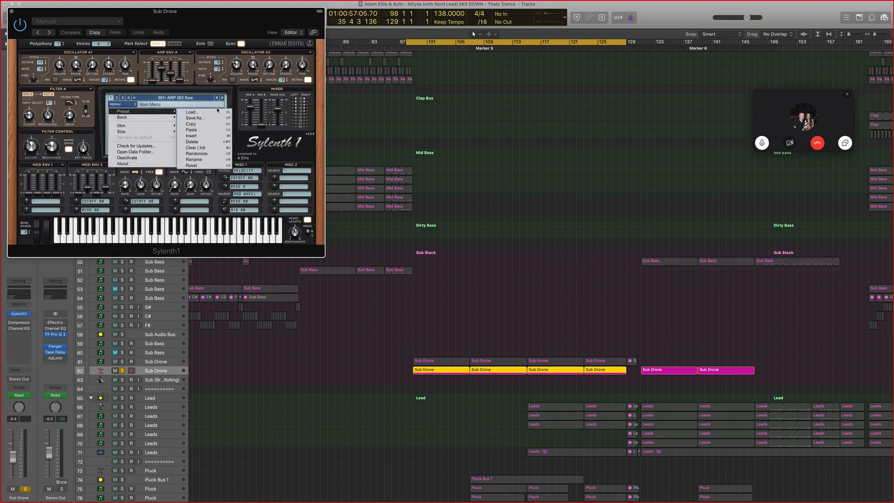
{"action": "left_click", "coordinate": [203, 114]}
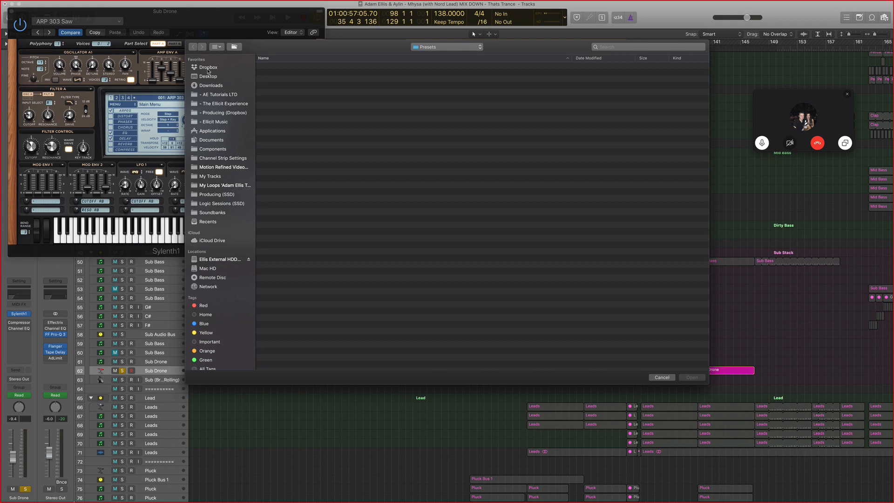
{"action": "left_click", "coordinate": [208, 68]}
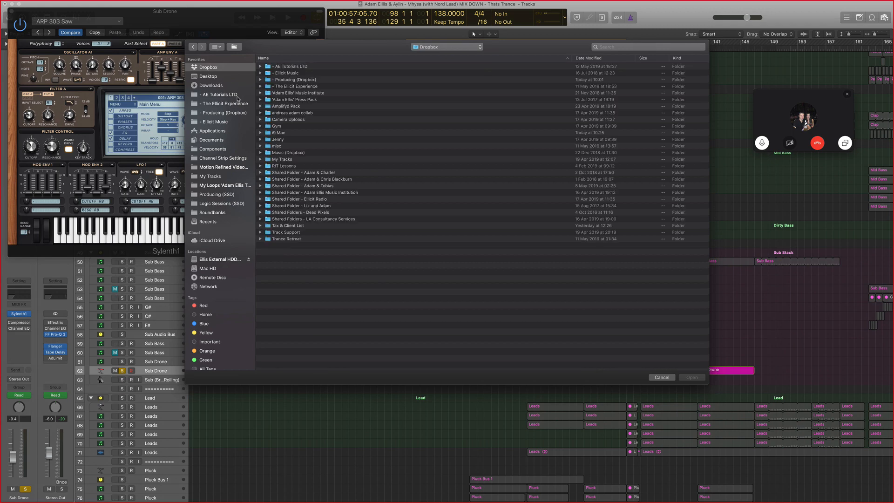
{"action": "left_click", "coordinate": [219, 94]}
{"action": "left_click_drag", "start_coordinate": [315, 52], "coordinate": [465, 107]}
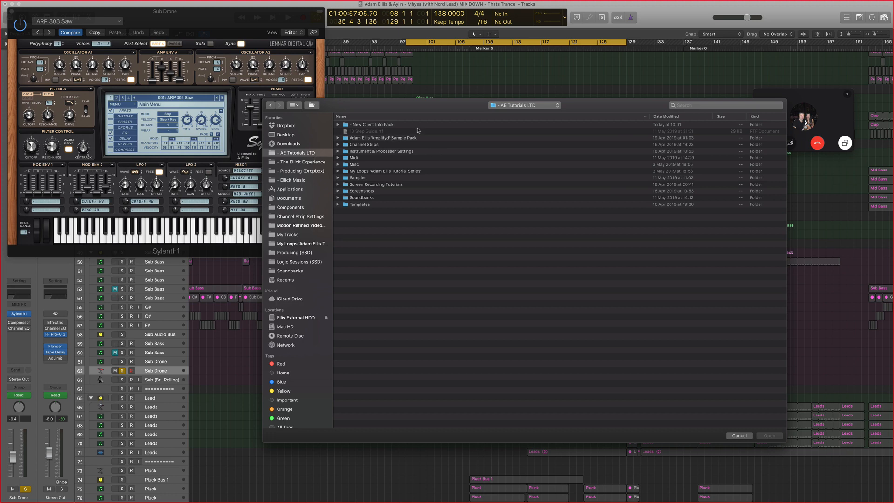
Load the Sylenth Sub Drone preset from Instrument & Processor Settings > Instrument Settings > Sub > Sub Drones.
{"action": "left_click", "coordinate": [379, 139]}
{"action": "double_click", "coordinate": [407, 152]}
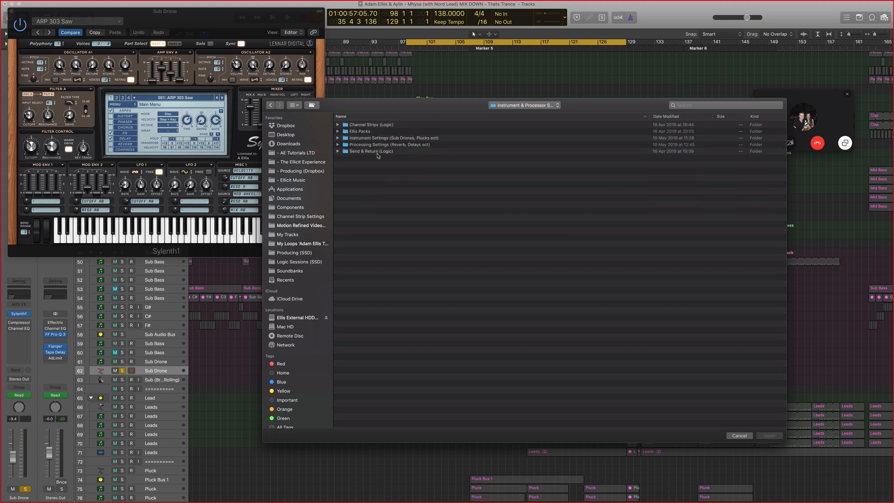
{"action": "double_click", "coordinate": [418, 139]}
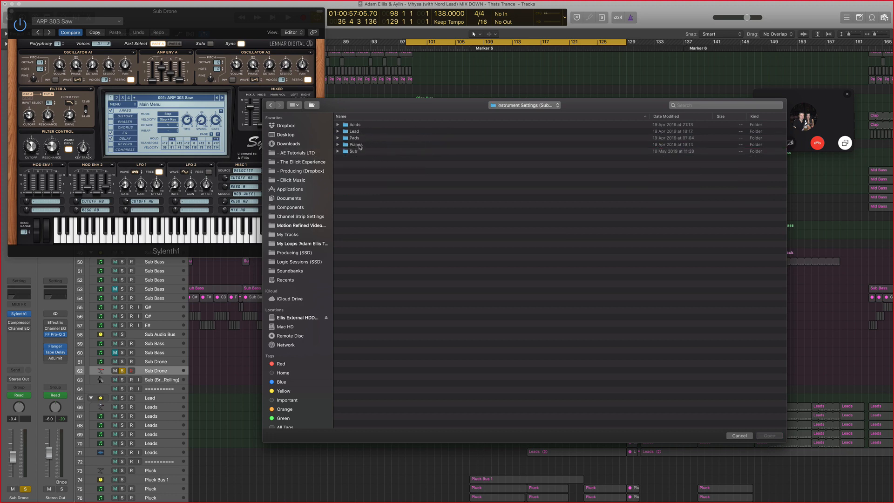
{"action": "double_click", "coordinate": [354, 152]}
{"action": "double_click", "coordinate": [361, 138]}
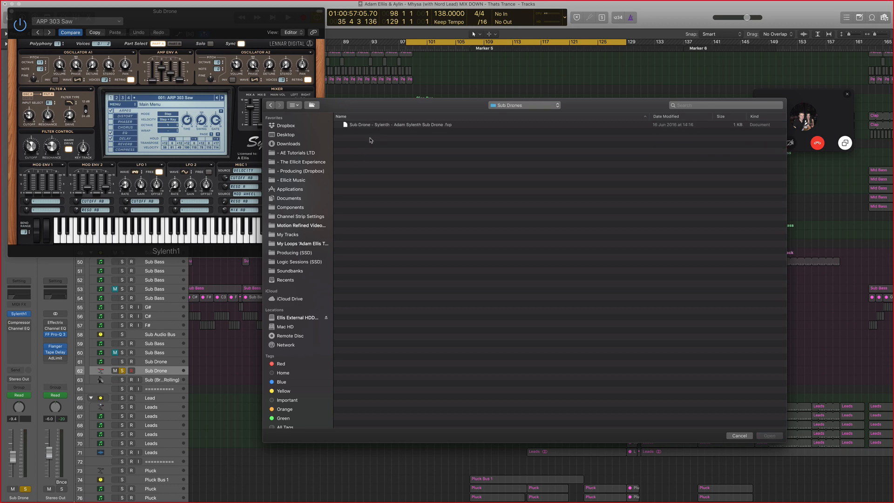
{"action": "left_click", "coordinate": [376, 125]}
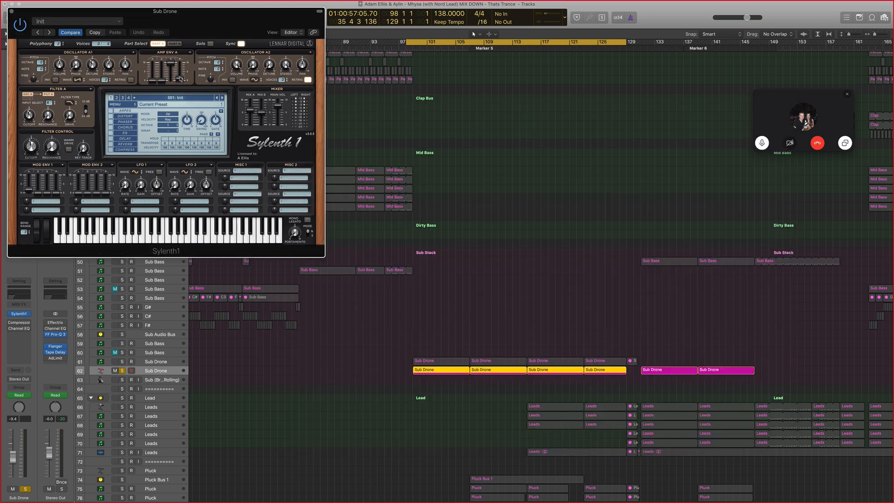
Play the Sub Drone, raise its channel fader to -4.5 dB, and close the Sylenth1 window.
{"action": "left_click_drag", "start_coordinate": [233, 11], "coordinate": [821, 154]}
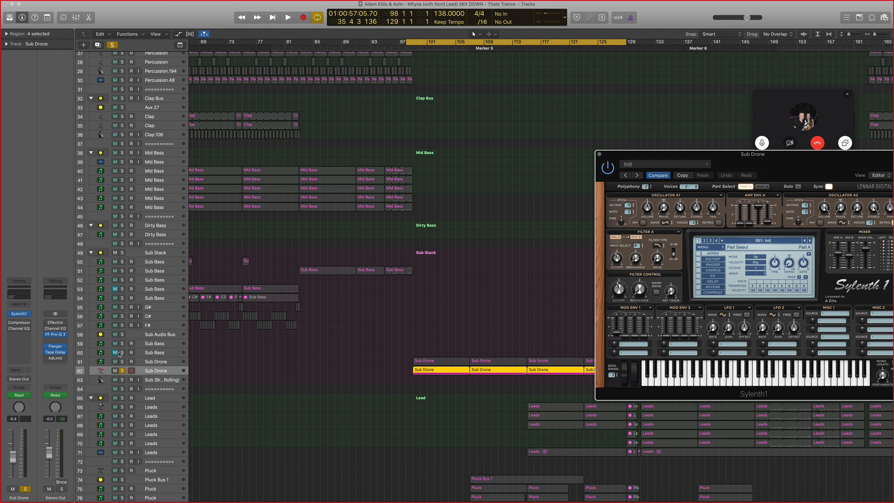
{"action": "key", "text": "space"}
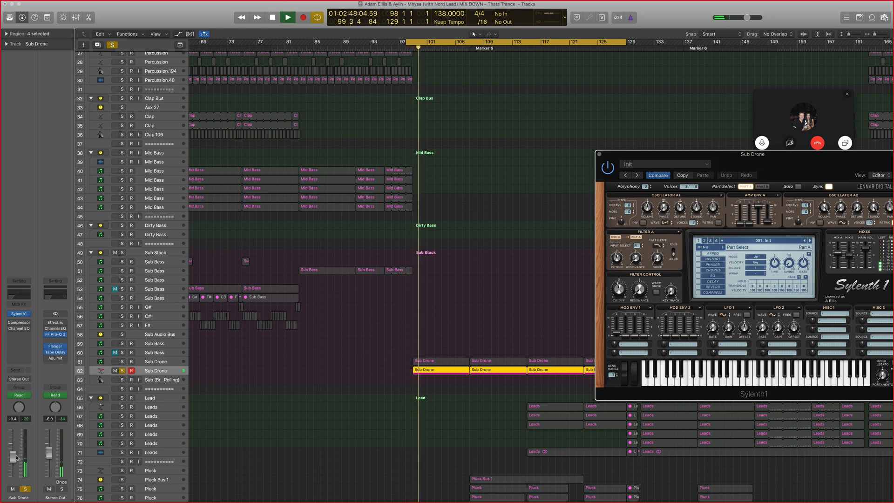
{"action": "left_click_drag", "start_coordinate": [17, 453], "coordinate": [16, 447]}
{"action": "key", "text": "space"}
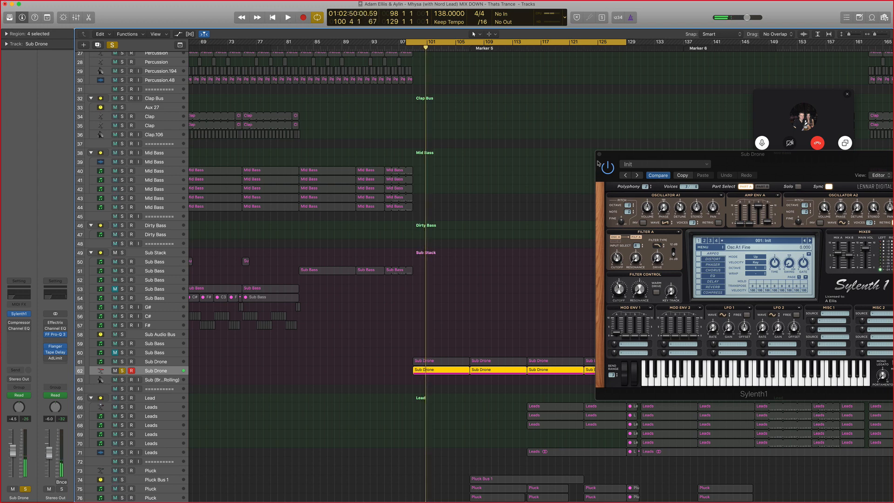
{"action": "left_click", "coordinate": [600, 156]}
Open the first Sub Drone region on track 62 in the Piano Roll.
{"action": "left_click_drag", "start_coordinate": [390, 364], "coordinate": [598, 363]}
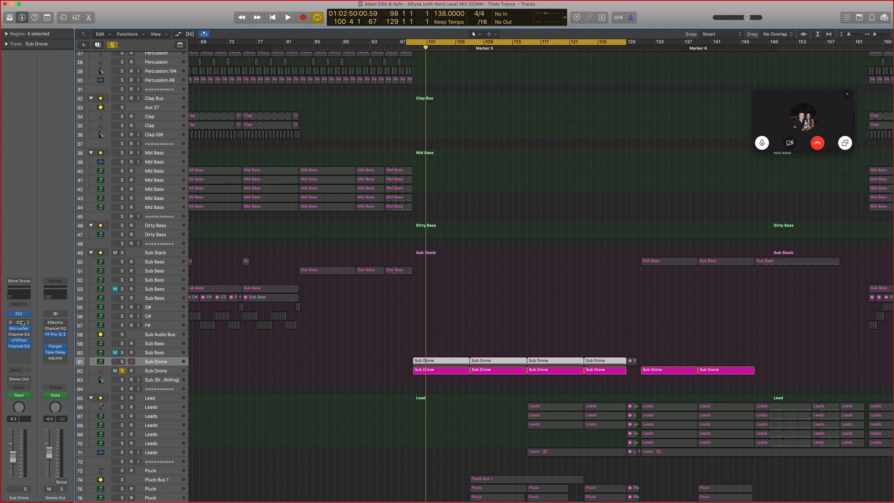
{"action": "left_click", "coordinate": [163, 372]}
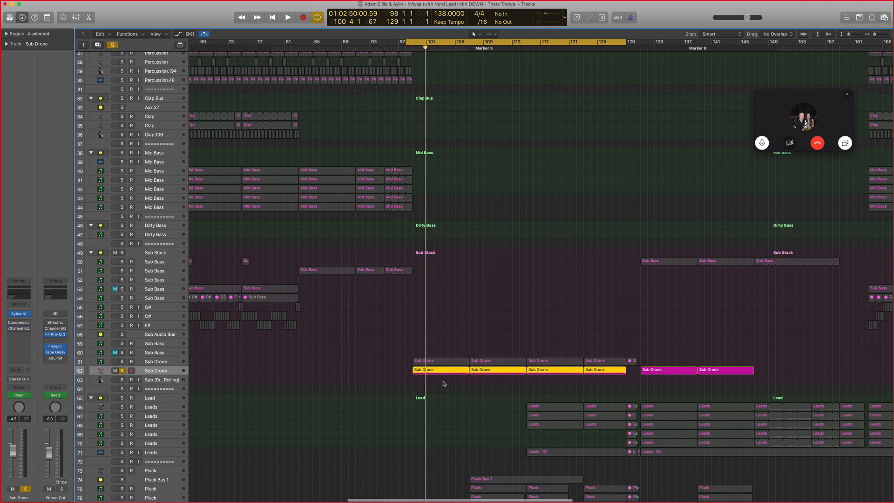
{"action": "left_click_drag", "start_coordinate": [401, 373], "coordinate": [589, 374]}
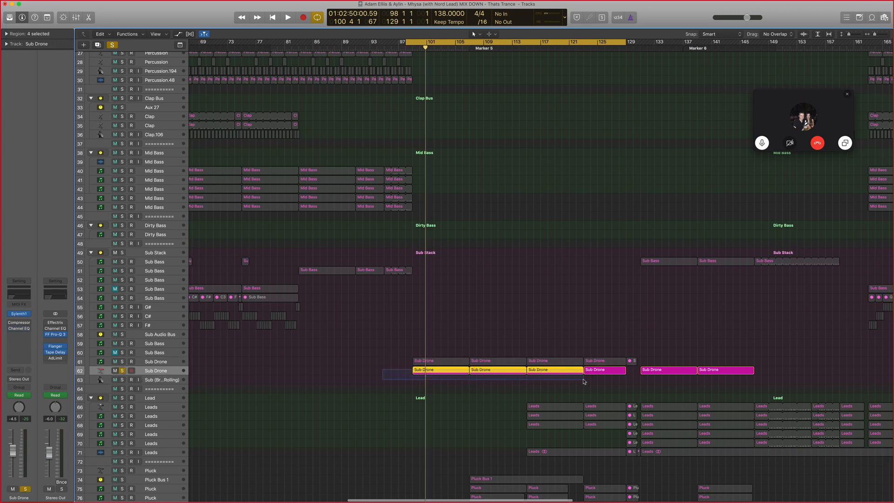
{"action": "left_click", "coordinate": [388, 372]}
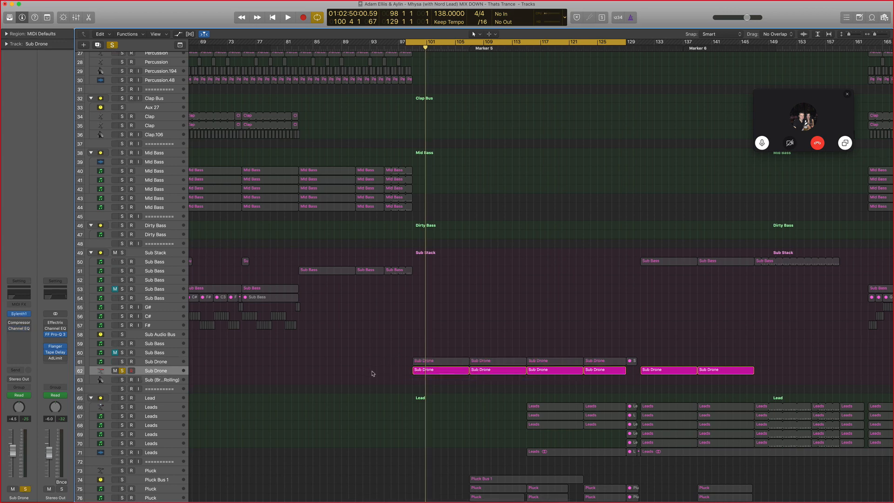
{"action": "double_click", "coordinate": [430, 369]}
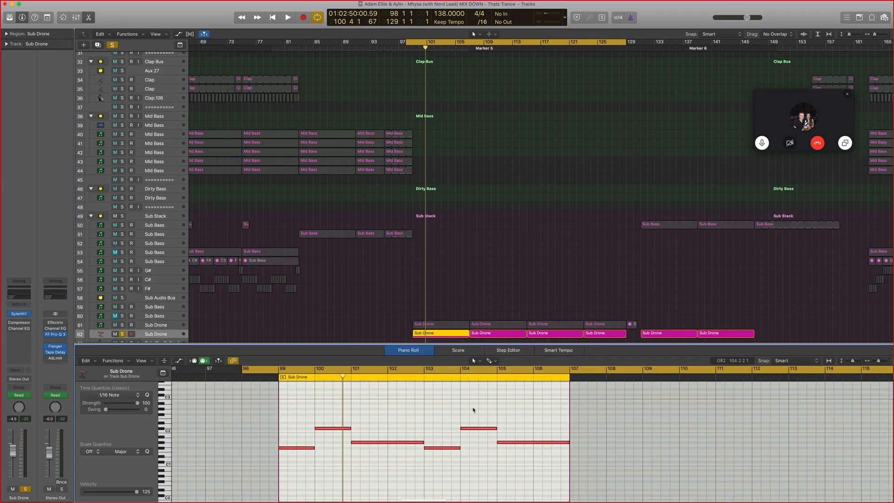
Set the cycle range around the first Sub Drone region, from 99 1 1 to 107 2 1.
{"action": "left_click_drag", "start_coordinate": [626, 42], "coordinate": [473, 43]}
{"action": "scroll", "coordinate": [436, 500], "scroll_direction": "right", "scroll_amount": 5}
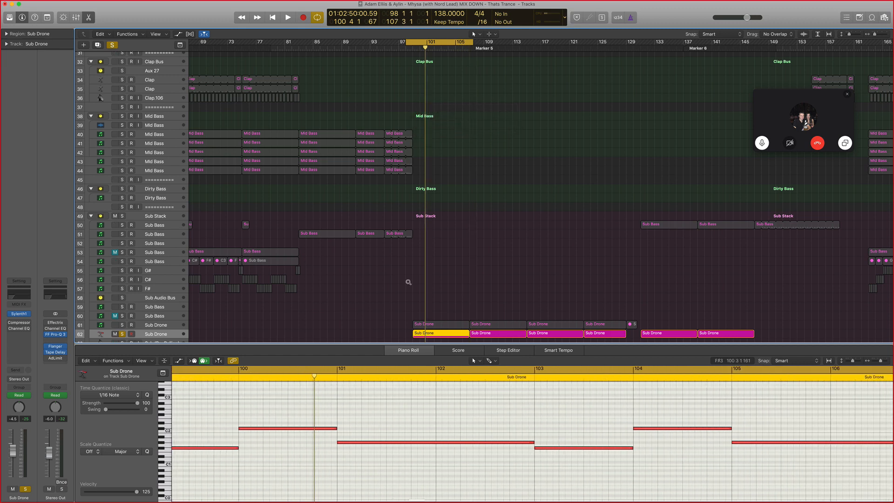
{"action": "scroll", "coordinate": [406, 283], "scroll_direction": "right", "scroll_amount": 5}
{"action": "scroll", "coordinate": [132, 302], "scroll_direction": "down", "scroll_amount": 1}
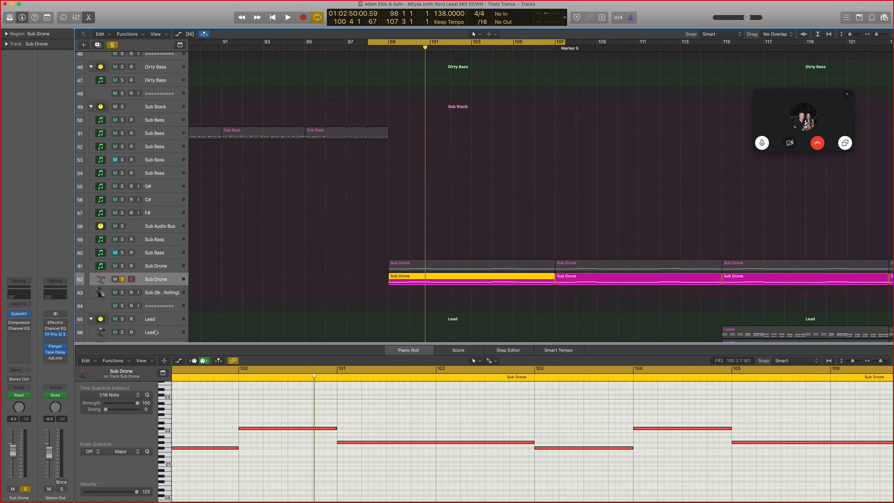
{"action": "key", "text": "space"}
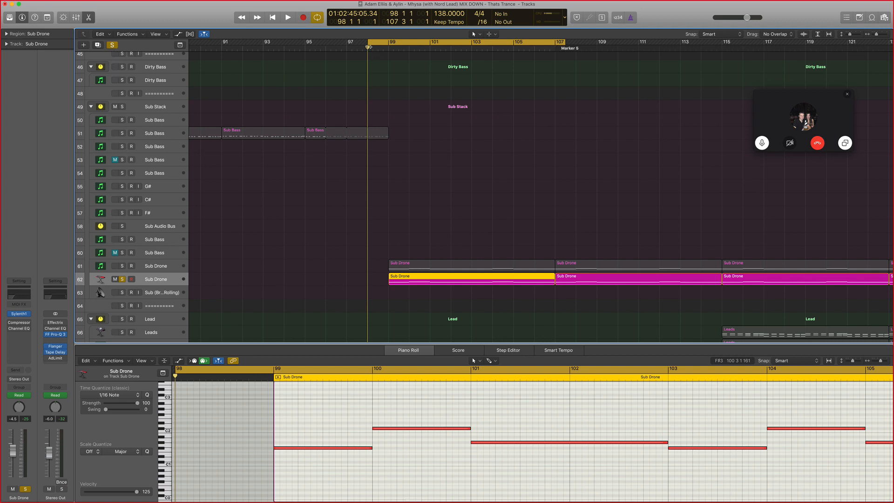
{"action": "left_click_drag", "start_coordinate": [368, 47], "coordinate": [388, 47]}
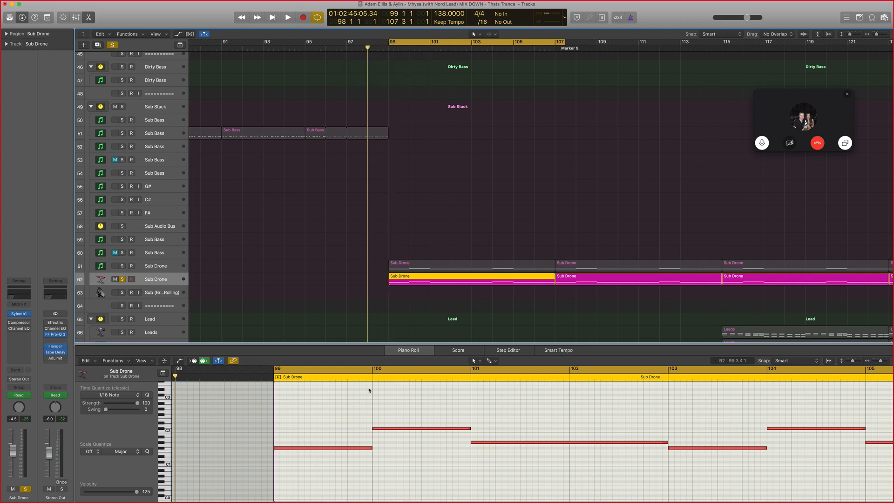
{"action": "mouse_move", "coordinate": [564, 47]}
{"action": "left_mouse_down"}
{"action": "mouse_move", "coordinate": [552, 47]}
{"action": "mouse_move", "coordinate": [560, 48]}
{"action": "left_mouse_up"}
Enlarge the Piano Roll editor and audition the start of the Sub Drone region.
{"action": "scroll", "coordinate": [554, 233], "scroll_direction": "up", "scroll_amount": 4}
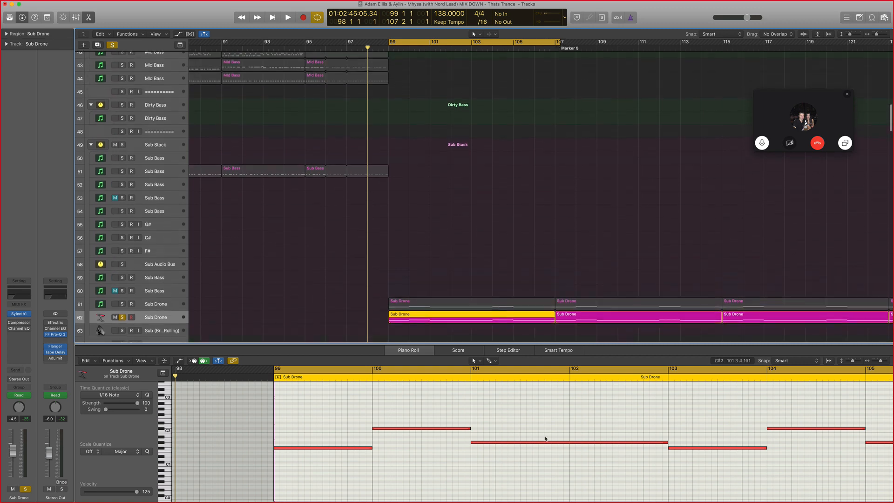
{"action": "scroll", "coordinate": [544, 437], "scroll_direction": "up", "scroll_amount": 4}
{"action": "left_click_drag", "start_coordinate": [468, 344], "coordinate": [470, 210]}
{"action": "key", "text": "space"}
{"action": "key", "text": "space"}
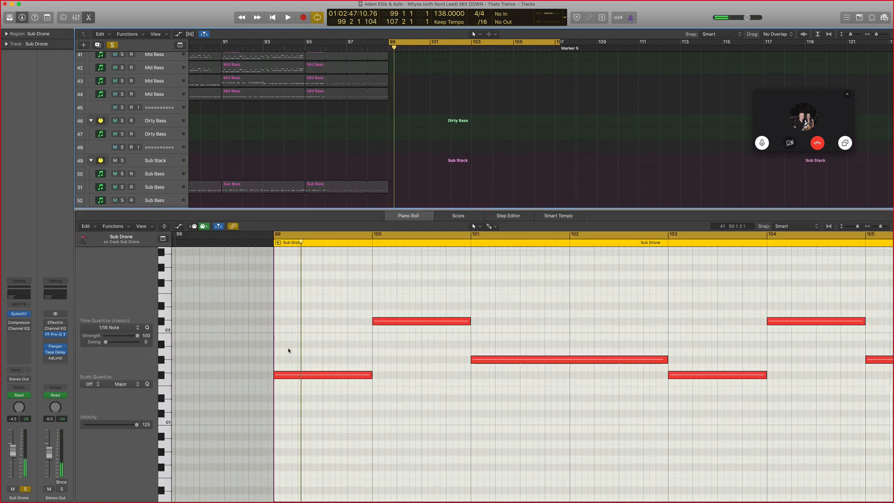
Transpose the Sub Drone note at bar 99 down an octave and audition it.
{"action": "left_click_drag", "start_coordinate": [289, 351], "coordinate": [347, 418]}
{"action": "key", "text": "alt+shift+Down"}
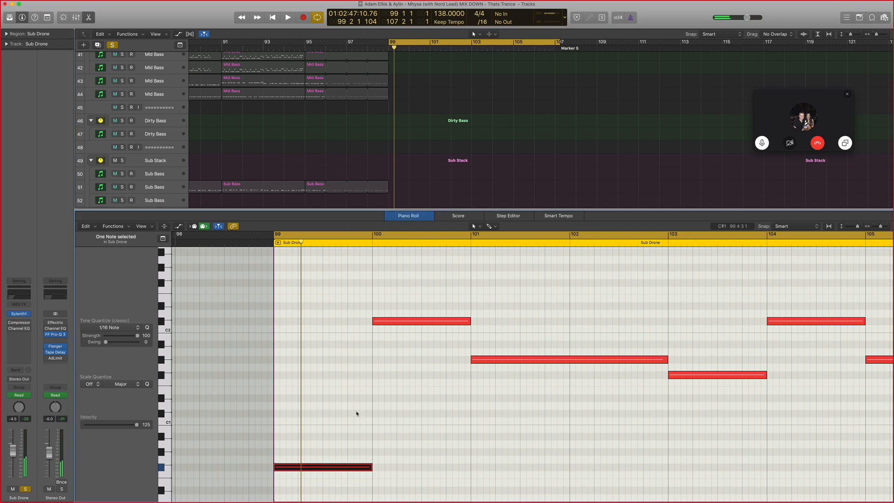
{"action": "key", "text": "space"}
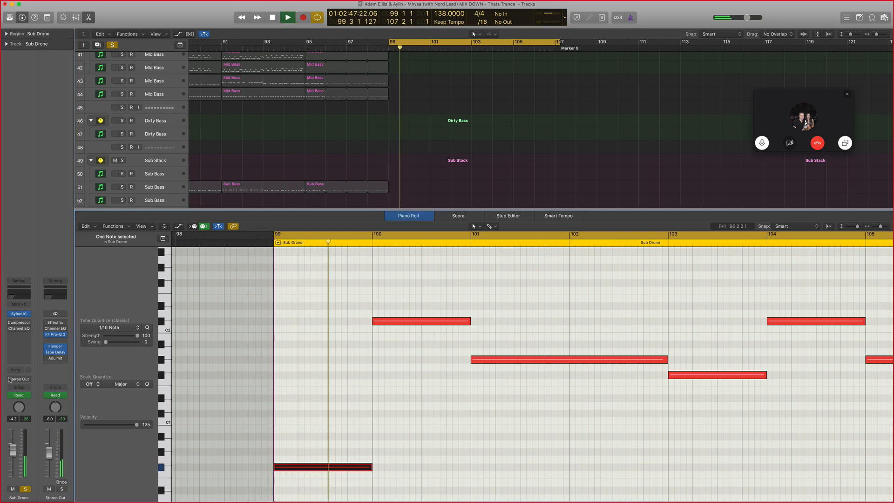
{"action": "key", "text": "space"}
Transpose the five remaining Sub Drone notes from bar 100 onward down an octave and play the region.
{"action": "scroll", "coordinate": [477, 315], "scroll_direction": "down", "scroll_amount": 5}
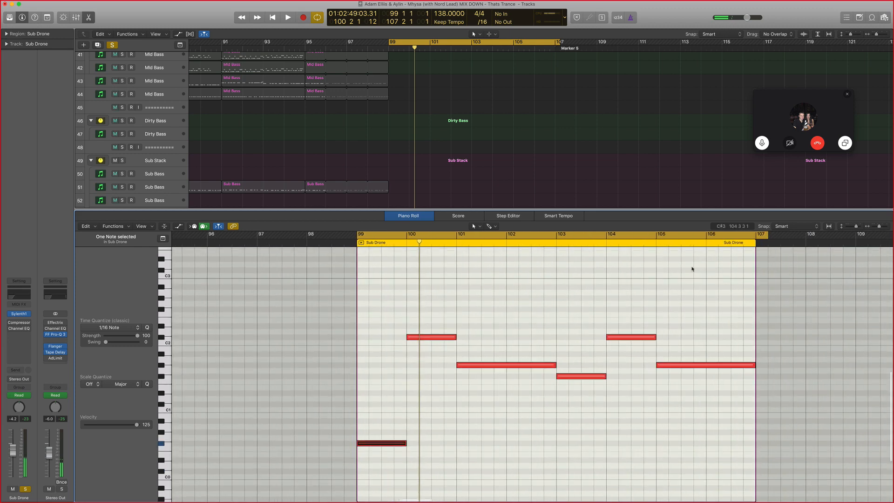
{"action": "left_click_drag", "start_coordinate": [811, 274], "coordinate": [342, 446]}
{"action": "left_click_drag", "start_coordinate": [831, 290], "coordinate": [406, 408]}
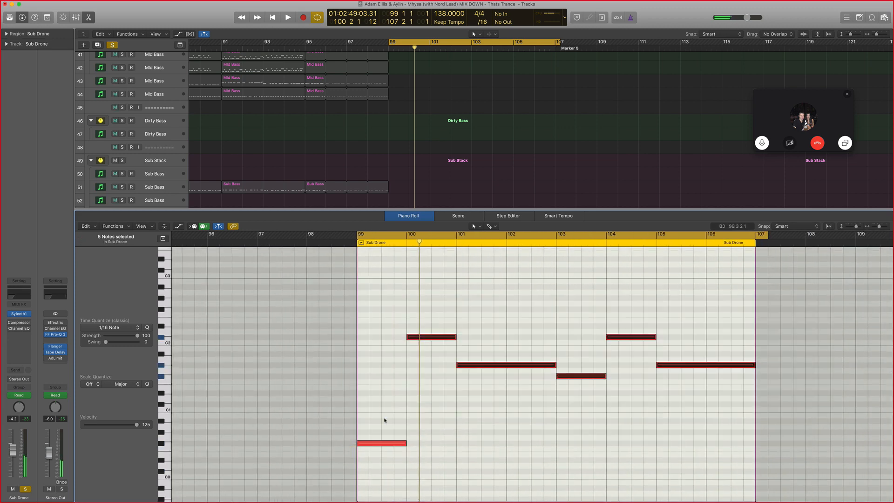
{"action": "key", "text": "alt+shift+Down"}
{"action": "left_click", "coordinate": [373, 408]}
{"action": "key", "text": "space"}
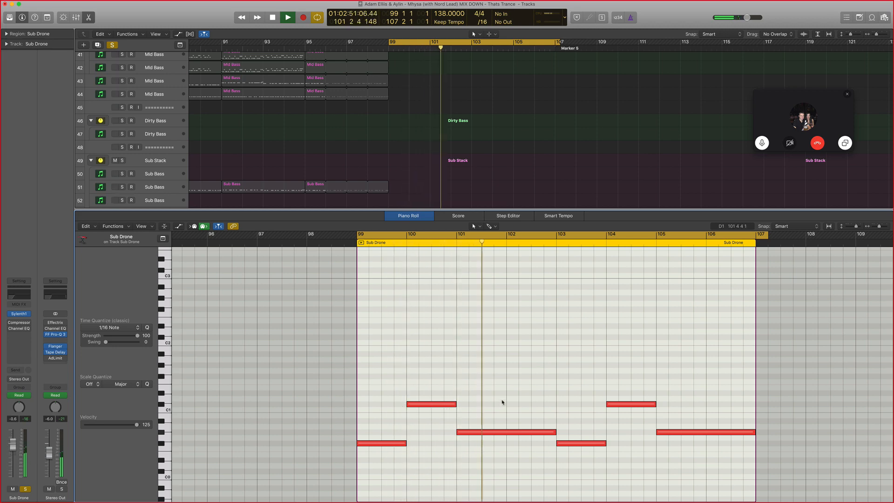
Try the Sub Drone note at bar 101 another octave lower.
{"action": "key", "text": "space"}
{"action": "left_click", "coordinate": [517, 432]}
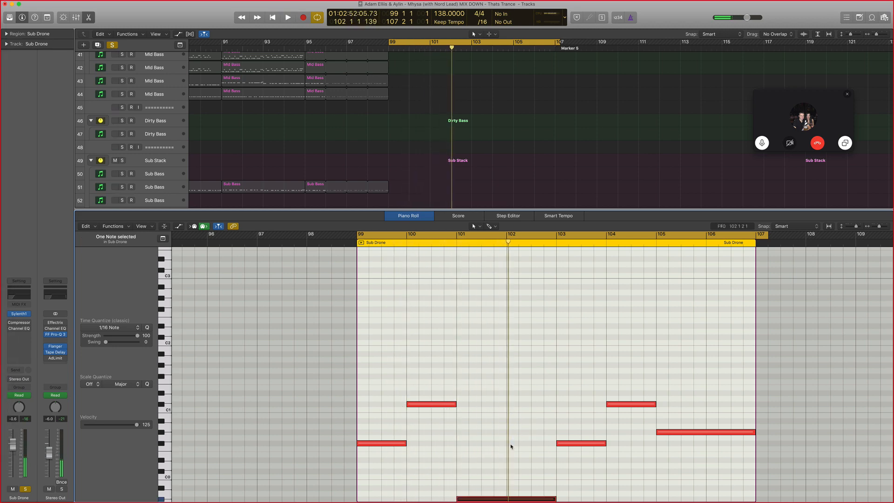
{"action": "key", "text": "space"}
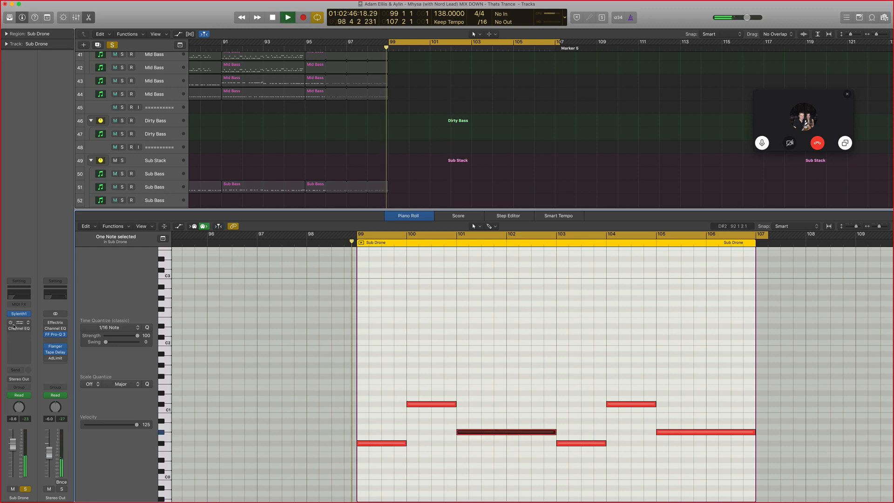
Open the Sub Drone's Sylenth1, adjust its filter control cutoff during playback, and move the synth clear of the notes.
{"action": "left_click", "coordinate": [20, 314]}
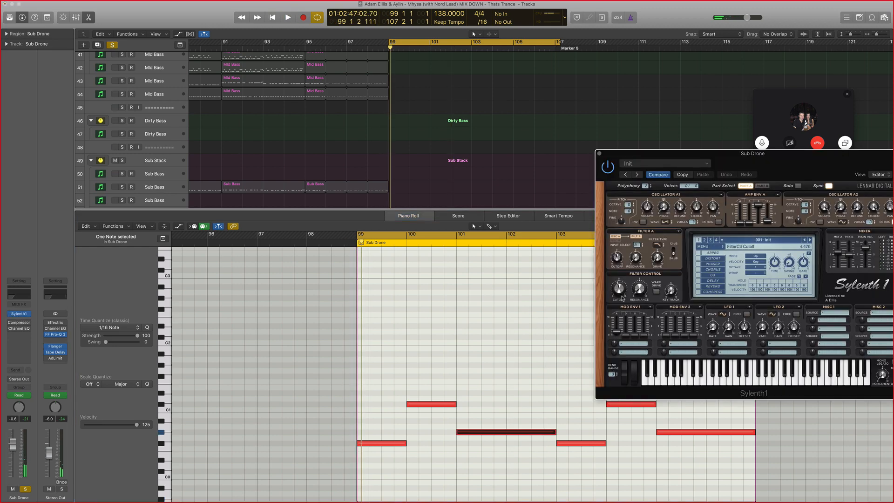
{"action": "left_click_drag", "start_coordinate": [643, 155], "coordinate": [506, 158]}
{"action": "key", "text": "space"}
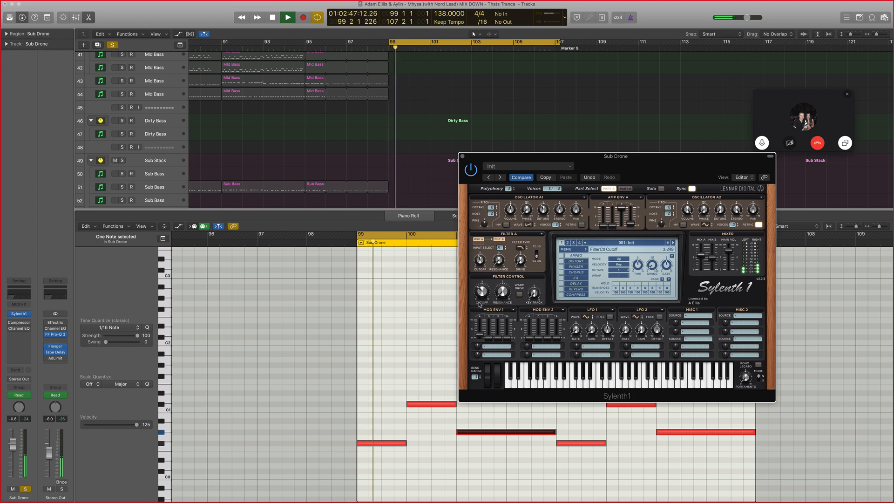
{"action": "left_click_drag", "start_coordinate": [479, 304], "coordinate": [490, 260]}
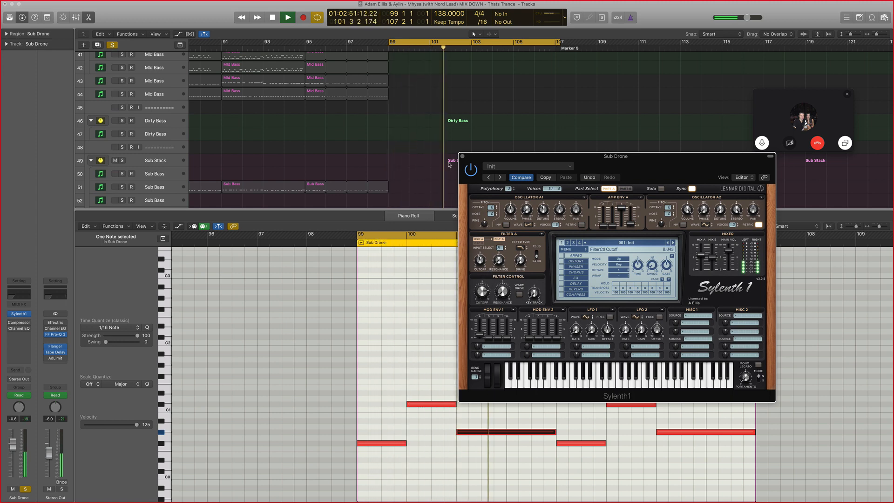
{"action": "key", "text": "space"}
{"action": "left_click_drag", "start_coordinate": [519, 154], "coordinate": [622, 153]}
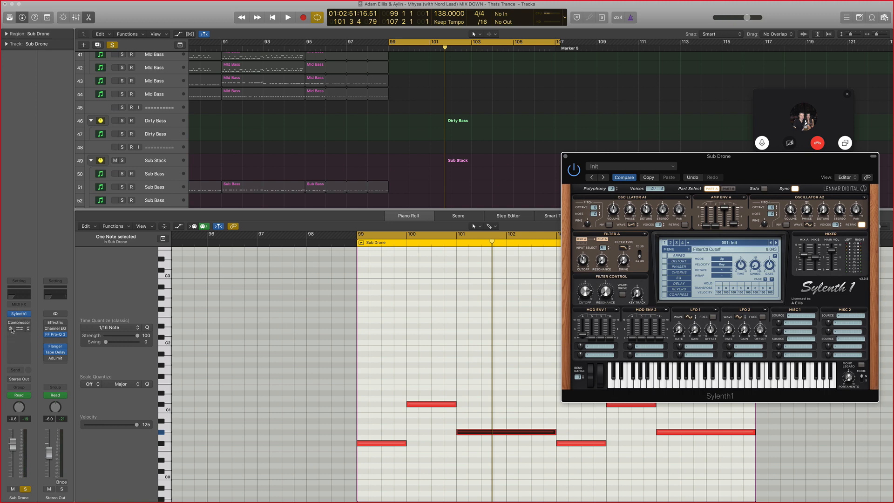
Open the Sub Drone's Channel EQ and enable its high-cut band at 7800 Hz with a 48 dB/Oct slope.
{"action": "left_click", "coordinate": [17, 329]}
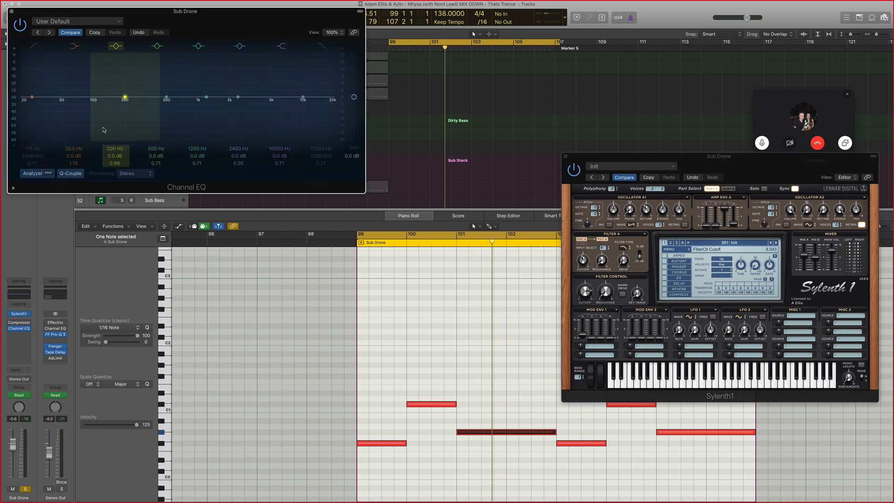
{"action": "left_click", "coordinate": [322, 48]}
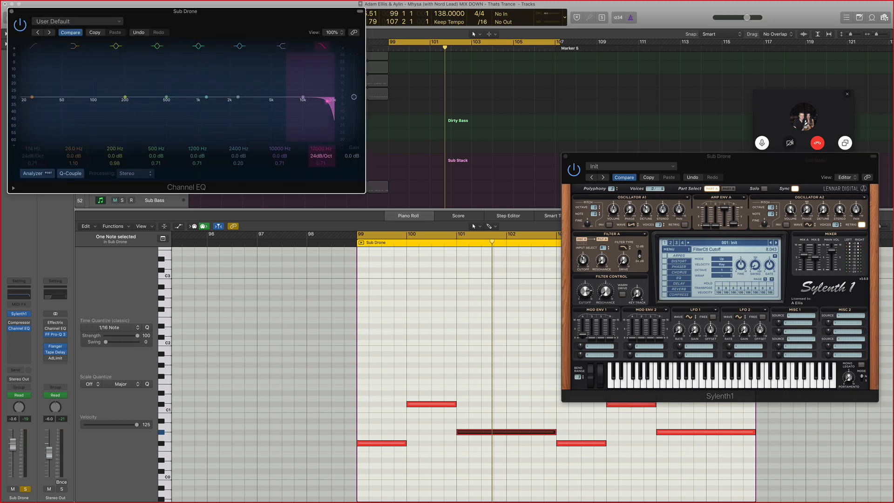
{"action": "left_click_drag", "start_coordinate": [317, 161], "coordinate": [317, 145]}
{"action": "left_click_drag", "start_coordinate": [316, 139], "coordinate": [217, 142]}
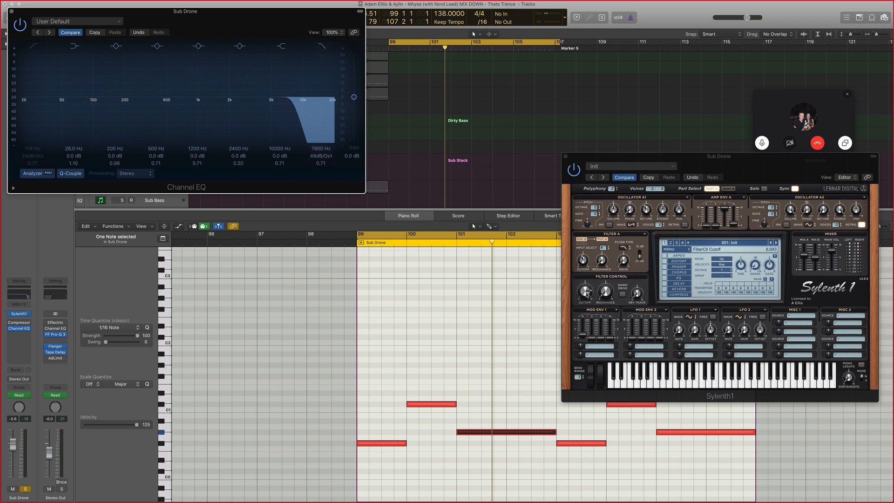
Adjust the Sylenth1 filter cutoff, sweep the Channel EQ high cut down and back up to 10000 Hz, and play the region.
{"action": "left_click_drag", "start_coordinate": [585, 292], "coordinate": [584, 339]}
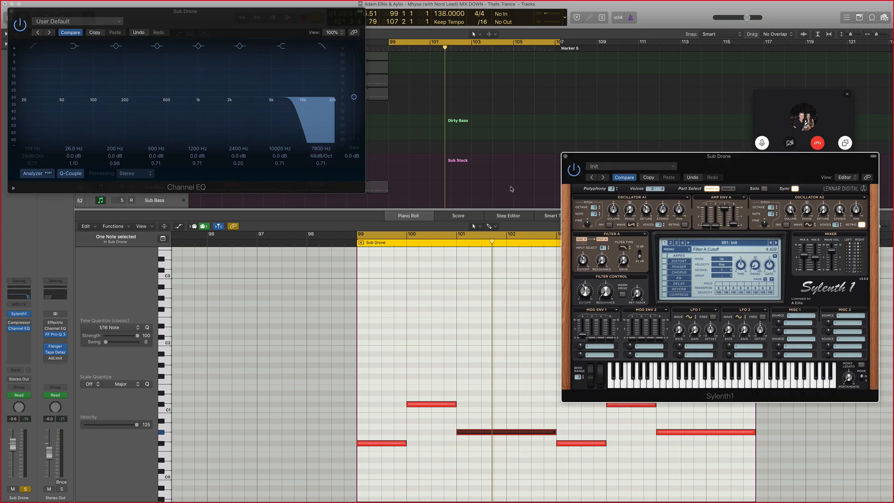
{"action": "left_click_drag", "start_coordinate": [300, 126], "coordinate": [213, 126]}
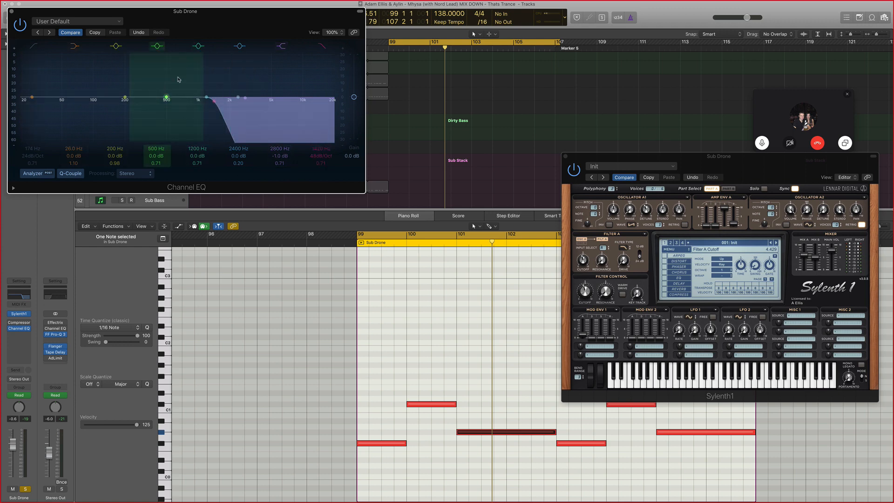
{"action": "left_click_drag", "start_coordinate": [230, 125], "coordinate": [332, 134]}
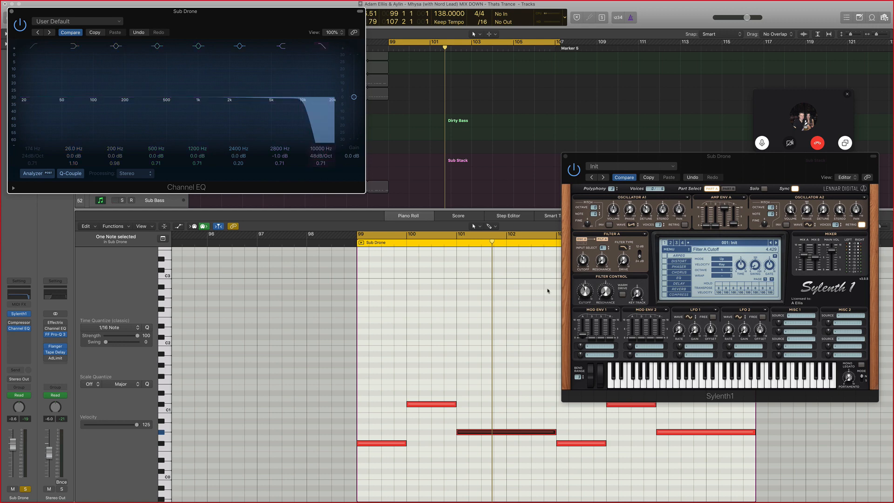
{"action": "key", "text": "space"}
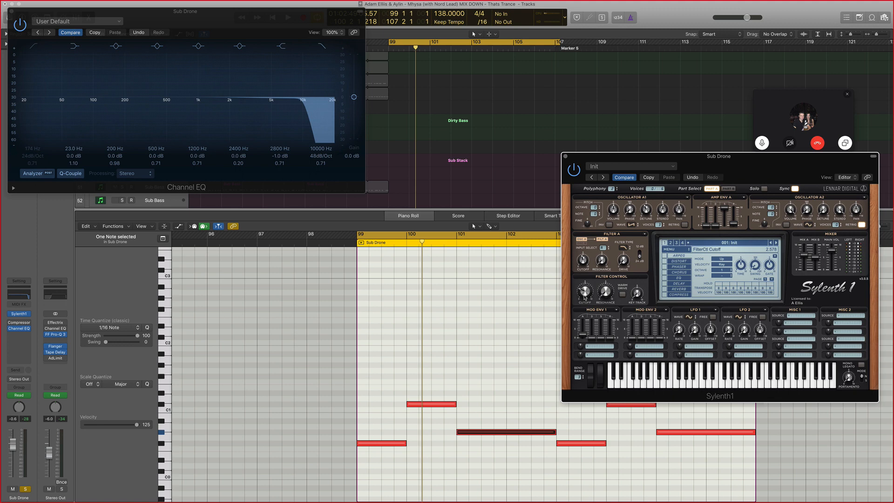
{"action": "key", "text": "space"}
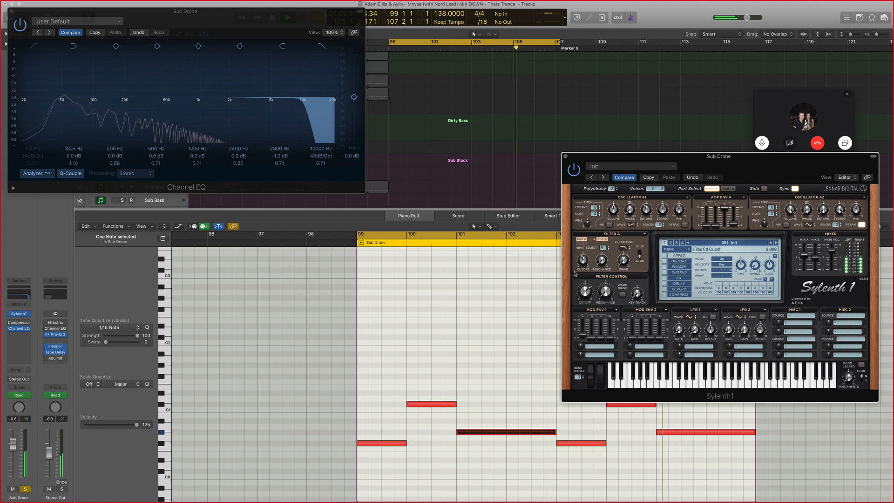
Lower the Channel EQ high cut to 4950 Hz, hide the plug-in windows and Piano Roll, and stop playback.
{"action": "mouse_move", "coordinate": [308, 137]}
{"action": "left_mouse_down"}
{"action": "mouse_move", "coordinate": [228, 138]}
{"action": "mouse_move", "coordinate": [292, 138]}
{"action": "mouse_move", "coordinate": [272, 138]}
{"action": "left_mouse_up"}
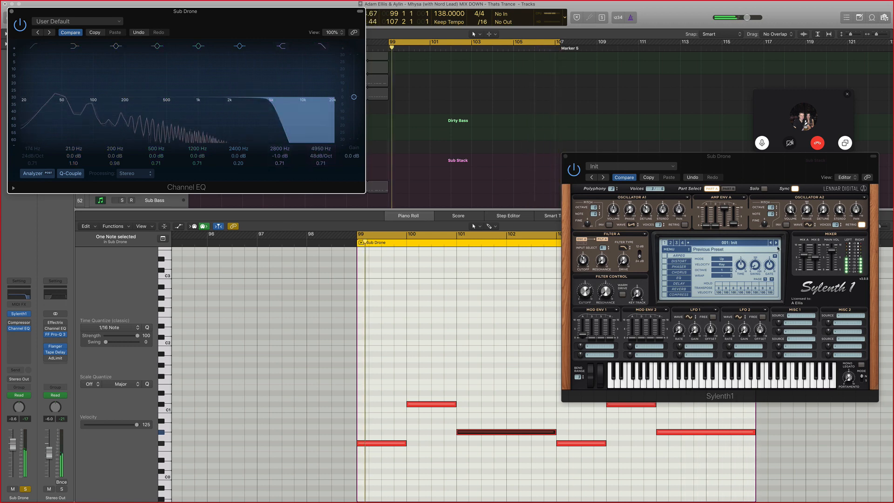
{"action": "left_click", "coordinate": [737, 437]}
{"action": "key", "text": "v"}
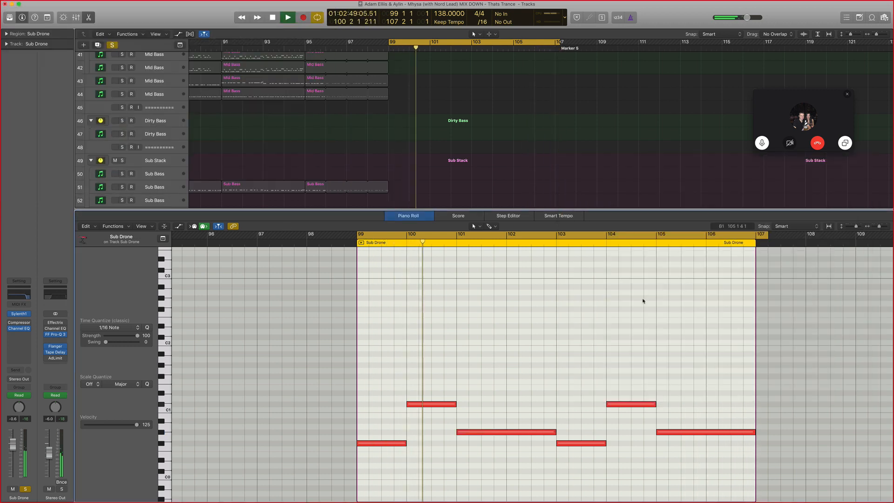
{"action": "key", "text": "p"}
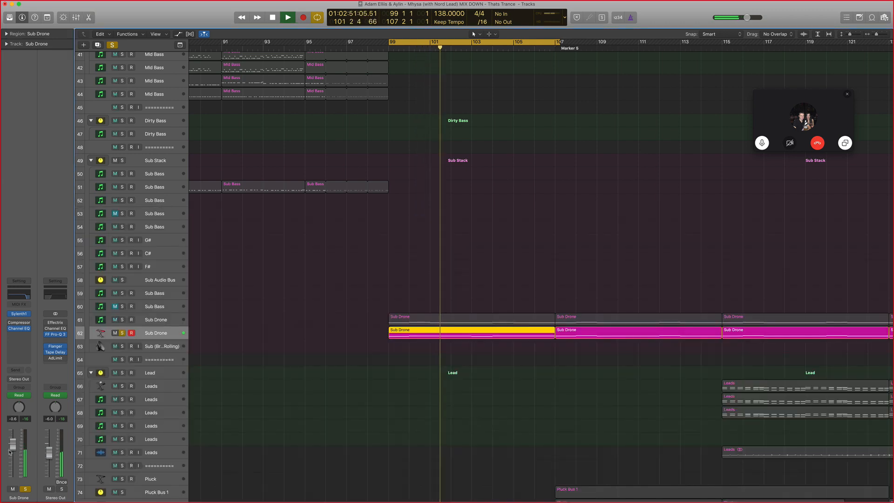
{"action": "key", "text": "space"}
Insert the Waves RBass (s) plug-in after the Channel EQ on the Sub Drone track.
{"action": "left_click", "coordinate": [26, 332]}
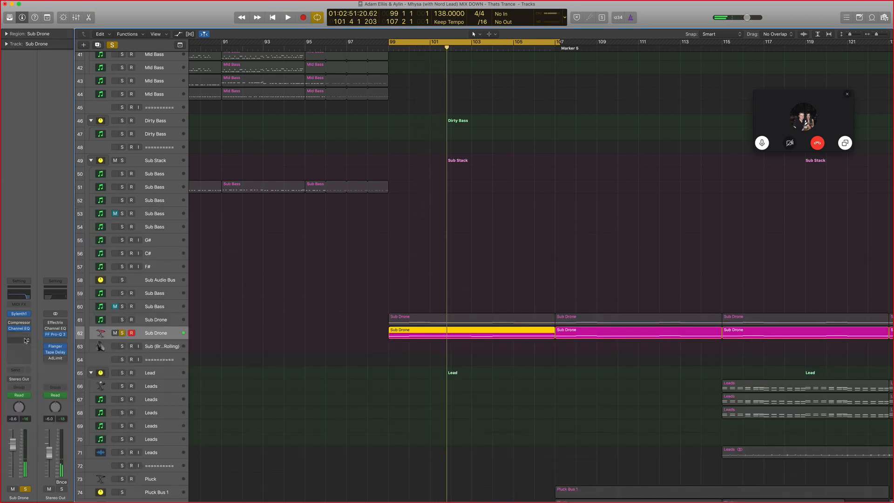
{"action": "mouse_move", "coordinate": [47, 462]}
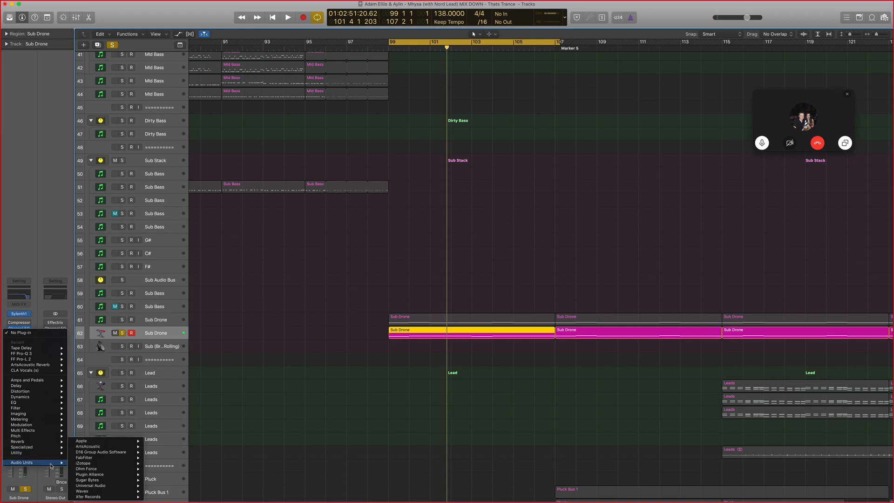
{"action": "mouse_move", "coordinate": [117, 492]}
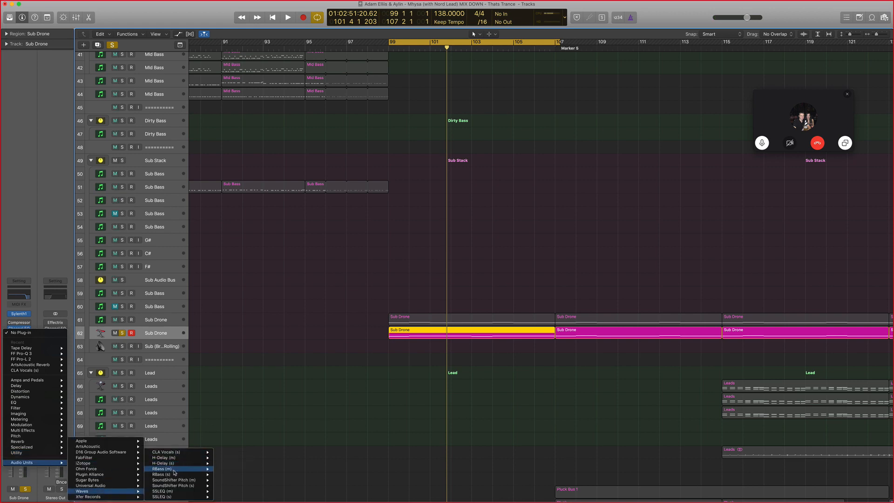
{"action": "mouse_move", "coordinate": [178, 475]}
{"action": "left_click", "coordinate": [238, 474]}
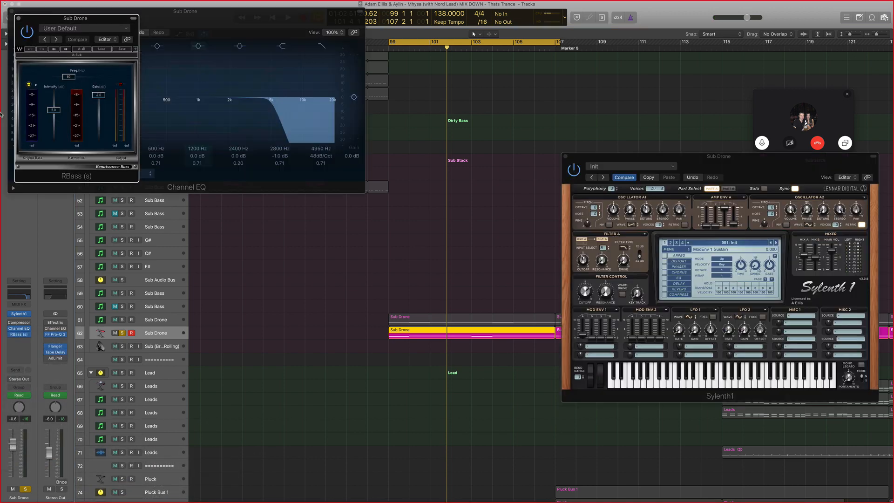
Open the first Sub Drone region in the Piano Roll and check the pitch of its note at bar 99.
{"action": "left_click", "coordinate": [16, 95]}
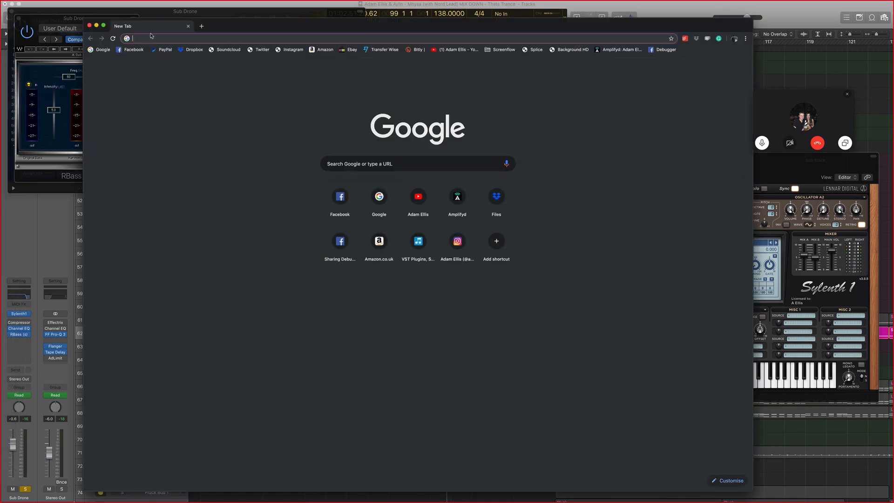
{"action": "left_click", "coordinate": [52, 271]}
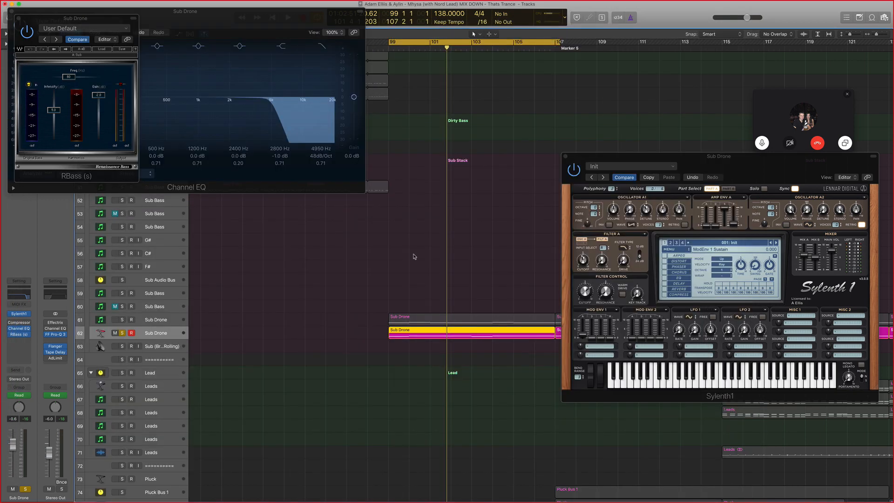
{"action": "double_click", "coordinate": [400, 337]}
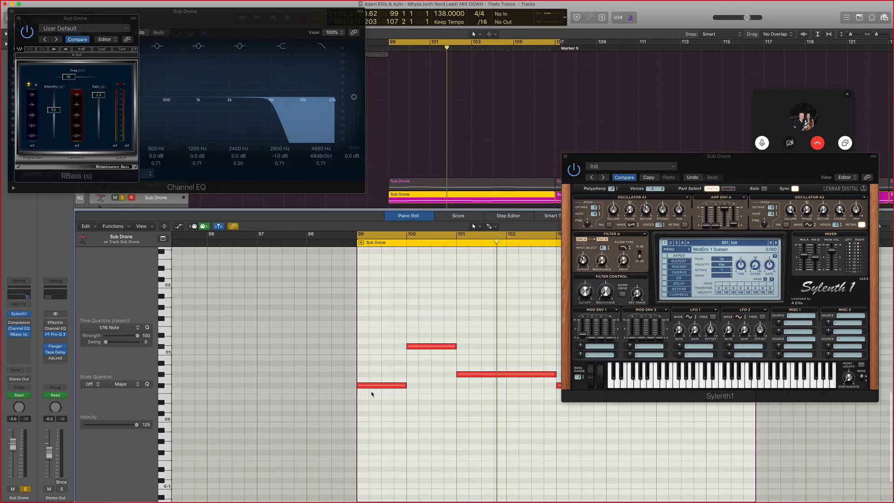
{"action": "left_click", "coordinate": [375, 385]}
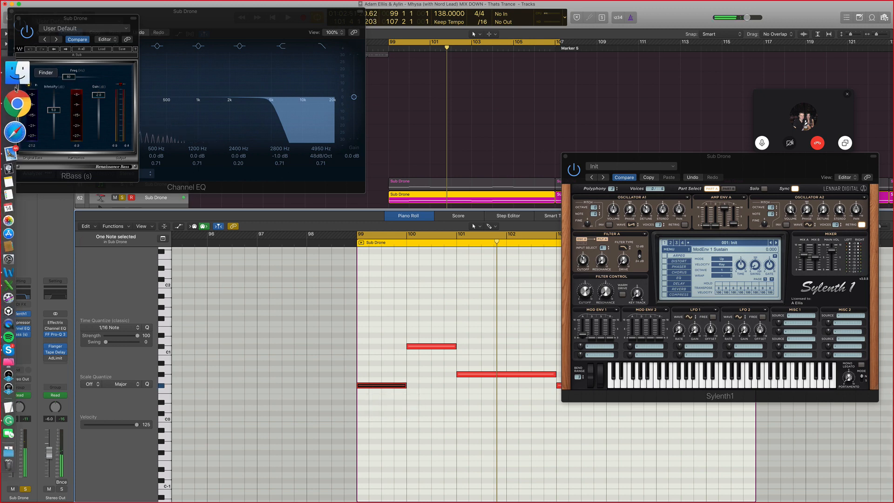
Switch to Chrome and search Google for "F# frqeuncy range".
{"action": "left_click", "coordinate": [16, 96]}
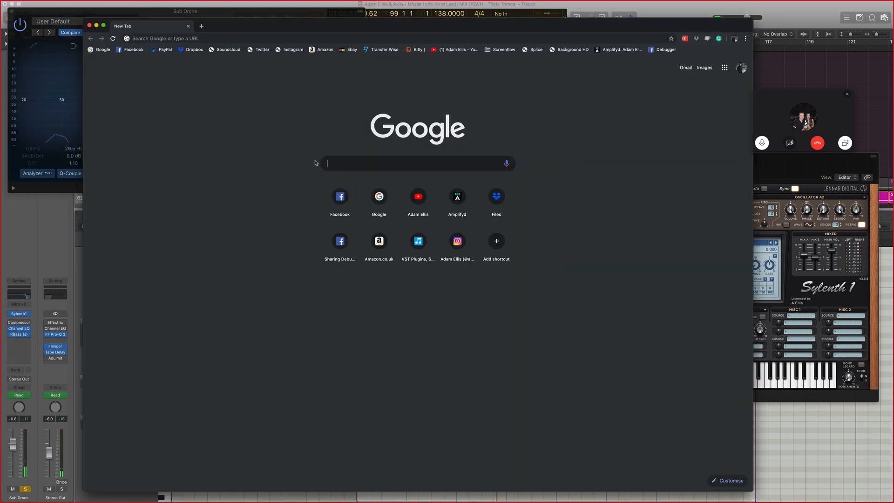
{"action": "type", "text": "F#"}
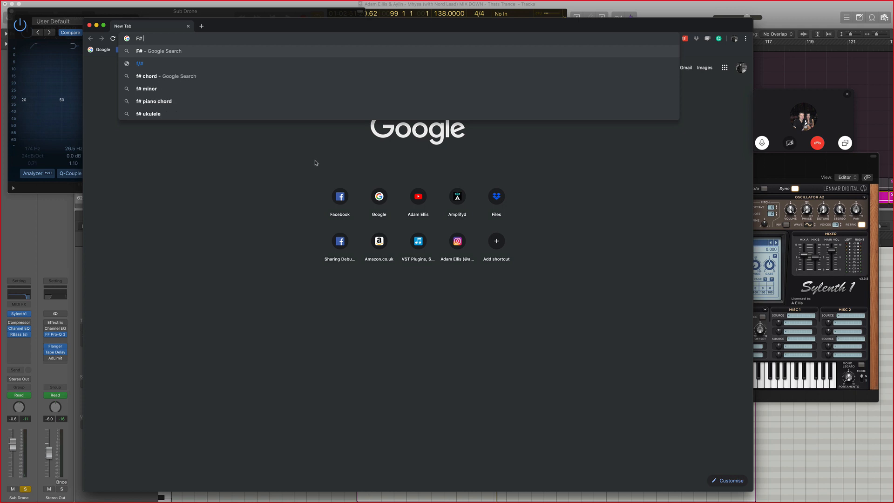
{"action": "type", "text": " frqeuncy"}
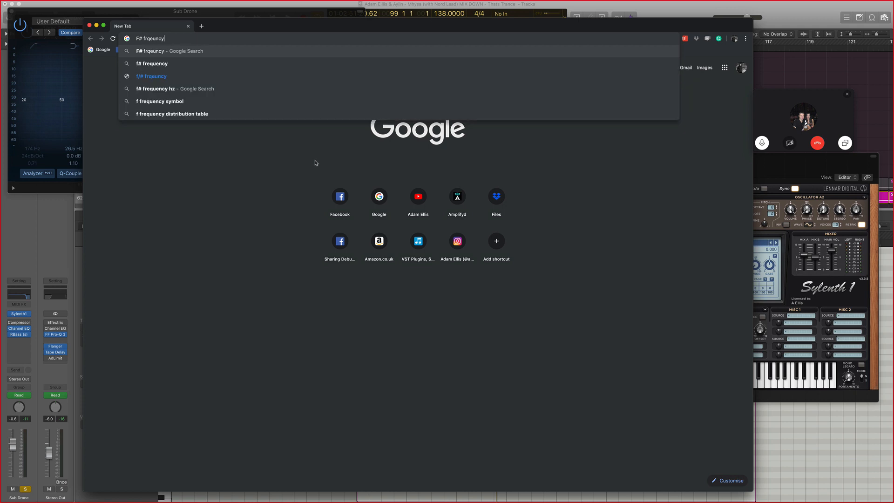
{"action": "type", "text": " range"}
{"action": "key", "text": "Return"}
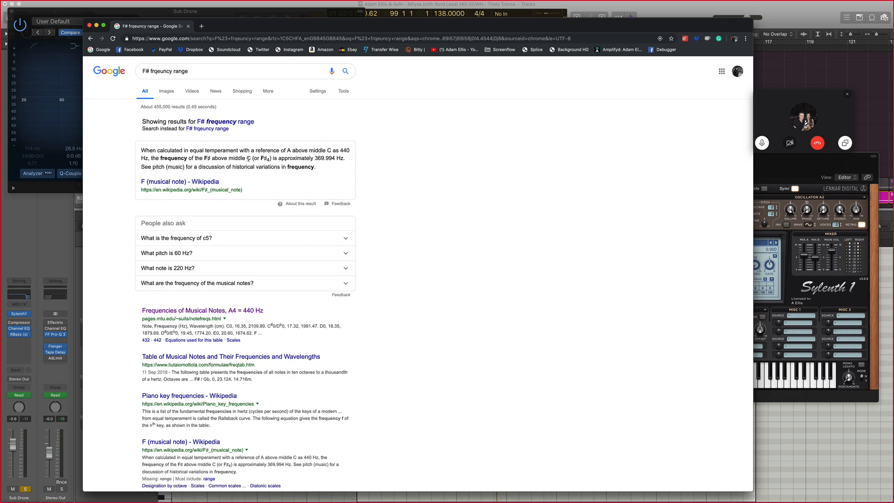
Look up the F# frequencies in the "Frequencies of Musical Notes, A4 = 440 Hz" table, and close the browser window.
{"action": "left_click", "coordinate": [193, 311]}
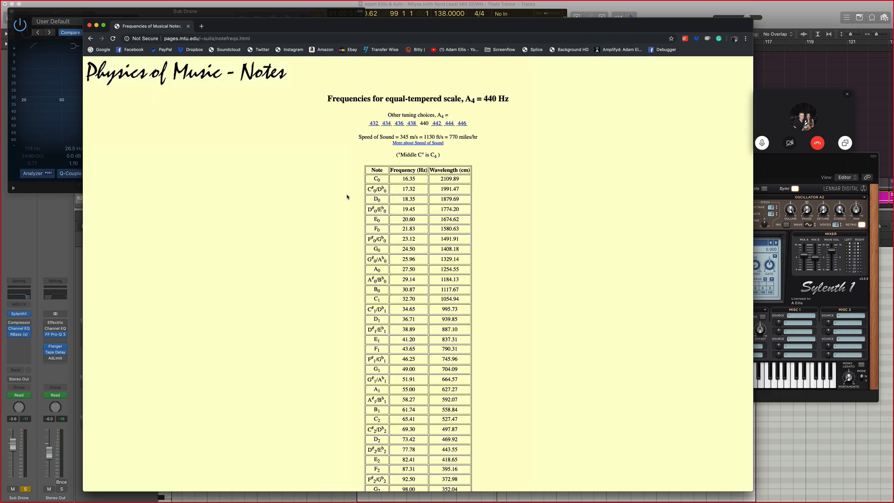
{"action": "scroll", "coordinate": [408, 410], "scroll_direction": "down", "scroll_amount": 3}
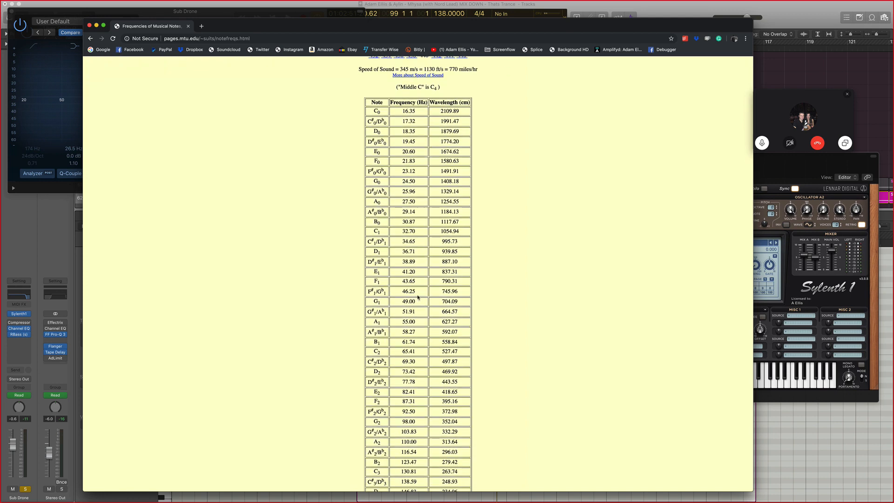
{"action": "left_click", "coordinate": [89, 25]}
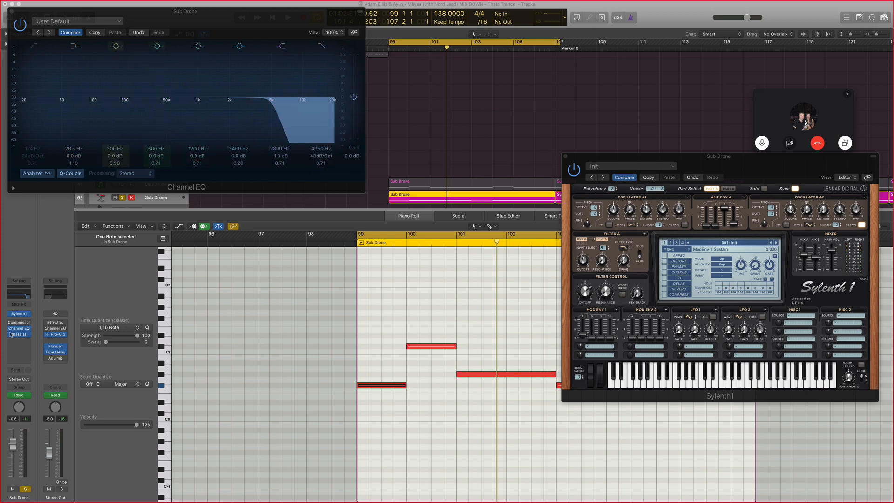
Reopen RBass, arrange it and the Channel EQ over the Piano Roll, and lower the RBass frequency.
{"action": "left_click", "coordinate": [20, 335]}
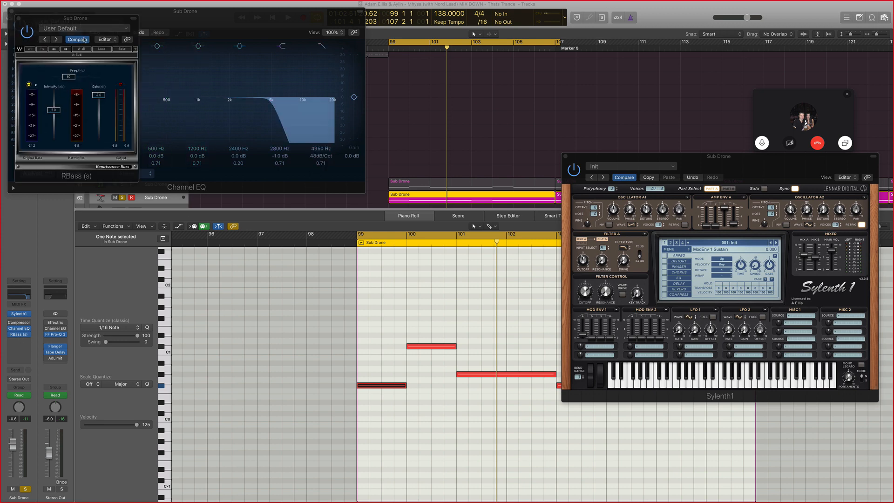
{"action": "left_click_drag", "start_coordinate": [81, 12], "coordinate": [310, 122]}
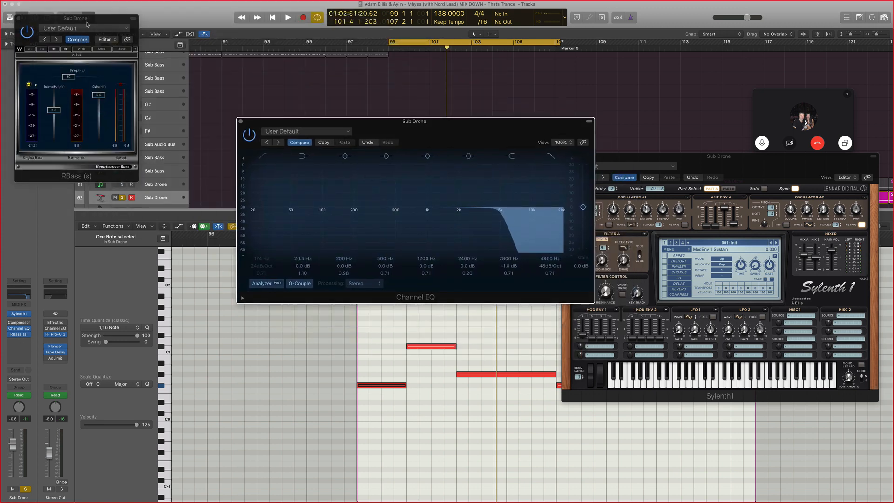
{"action": "left_click_drag", "start_coordinate": [81, 24], "coordinate": [332, 287]}
{"action": "left_click_drag", "start_coordinate": [333, 334], "coordinate": [332, 345]}
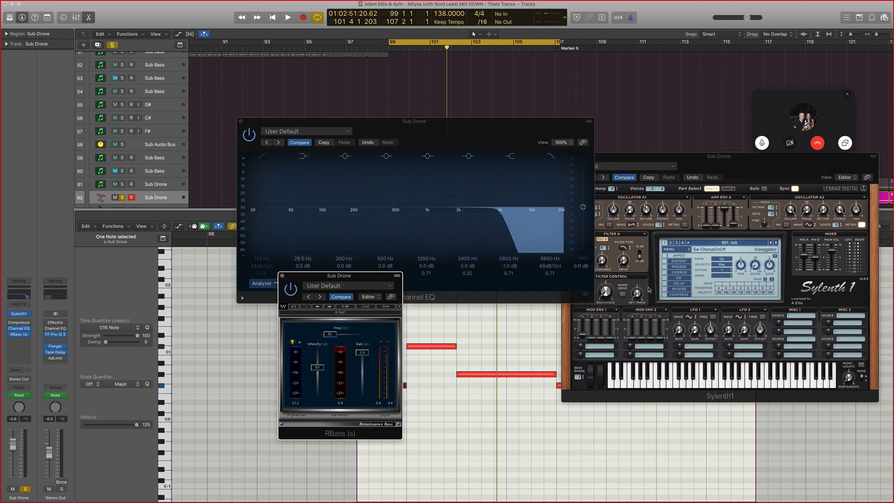
Play the Sub Drone loop while adjusting Sylenth1's Filter Control cutoff, bringing it up to 7.638.
{"action": "left_click", "coordinate": [622, 294]}
{"action": "left_click_drag", "start_coordinate": [580, 294], "coordinate": [584, 306]}
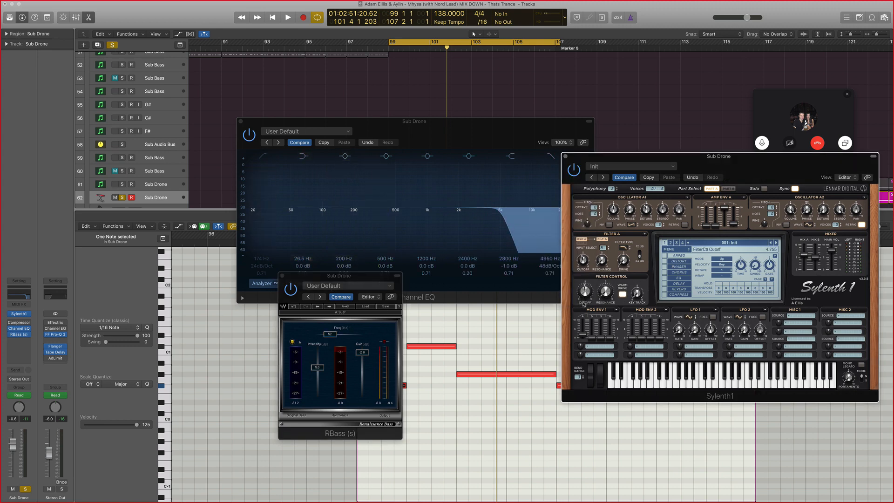
{"action": "key", "text": "space"}
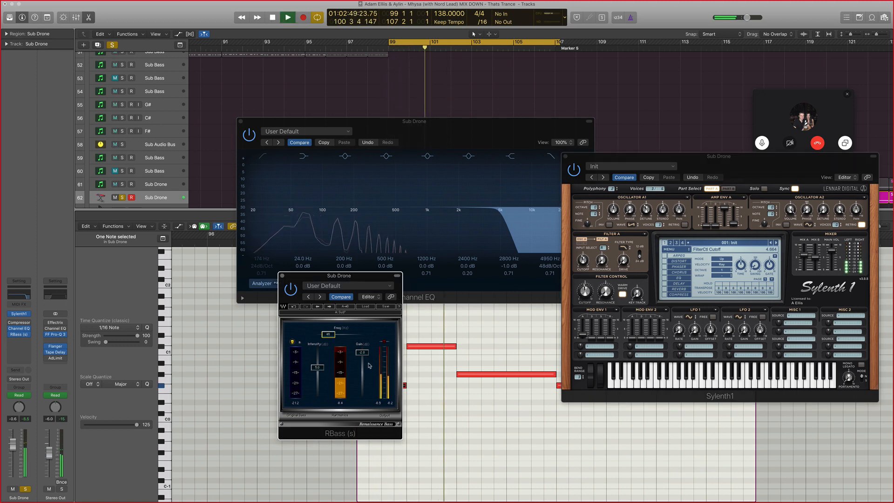
{"action": "key", "text": "space"}
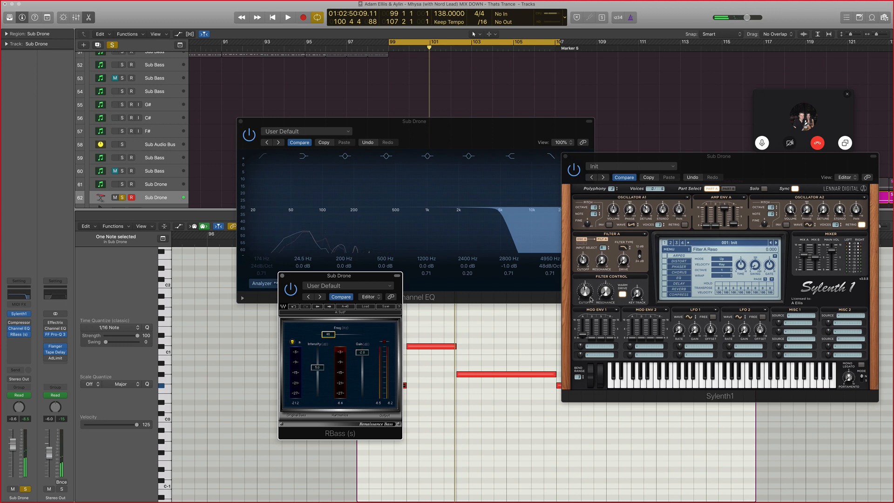
{"action": "key", "text": "space"}
{"action": "left_click_drag", "start_coordinate": [588, 295], "coordinate": [591, 276]}
{"action": "key", "text": "space"}
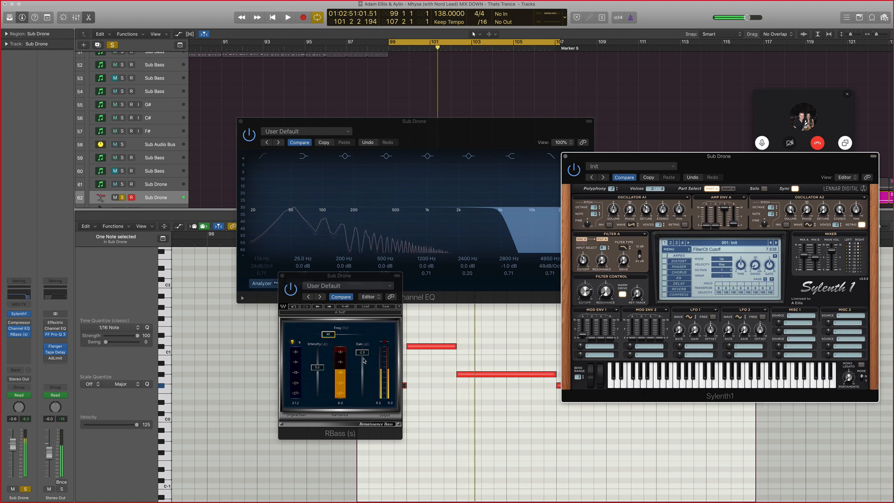
Raise the RBass gain slightly and audition the Sub Drone with Sylenth1's filter cutoff at 6.528.
{"action": "left_click", "coordinate": [365, 357]}
{"action": "left_click_drag", "start_coordinate": [364, 358], "coordinate": [364, 354]}
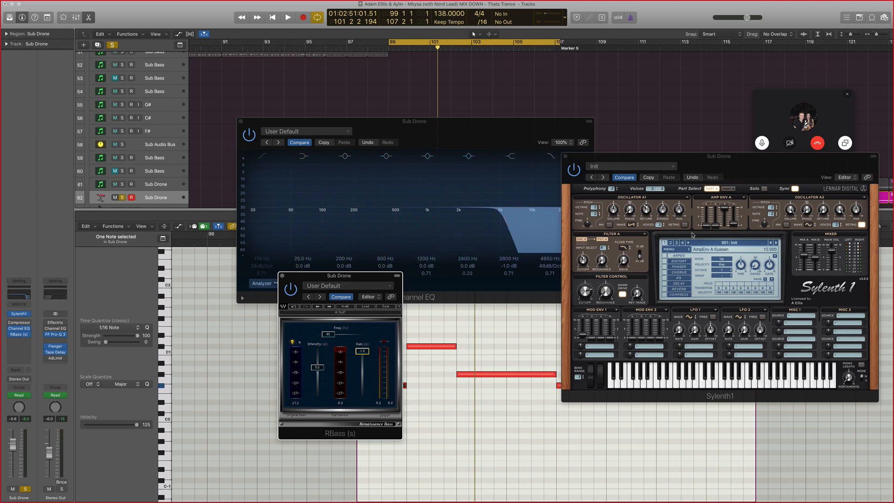
{"action": "key", "text": "space"}
{"action": "key", "text": "space"}
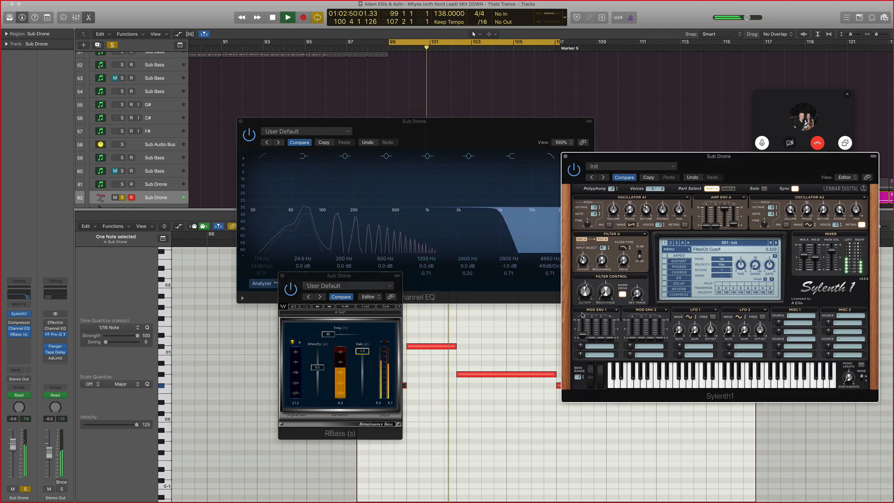
{"action": "key", "text": "space"}
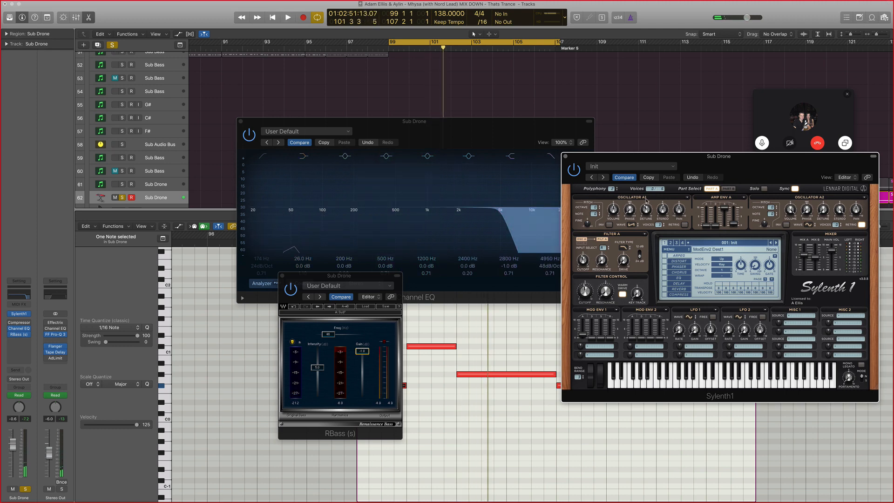
Hide the plug-in windows and turn on Do Not Disturb for the Mac's notifications.
{"action": "key", "text": "v"}
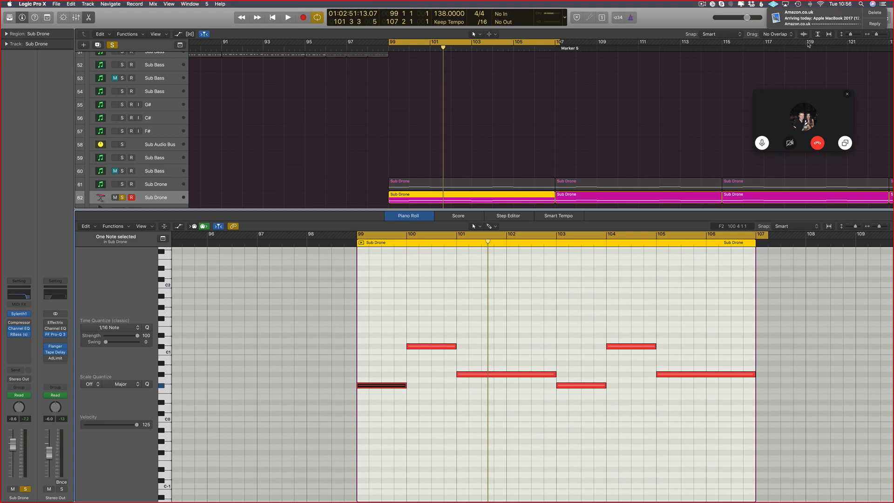
{"action": "scroll", "coordinate": [540, 131], "scroll_direction": "up", "scroll_amount": 3}
{"action": "left_click", "coordinate": [887, 5]}
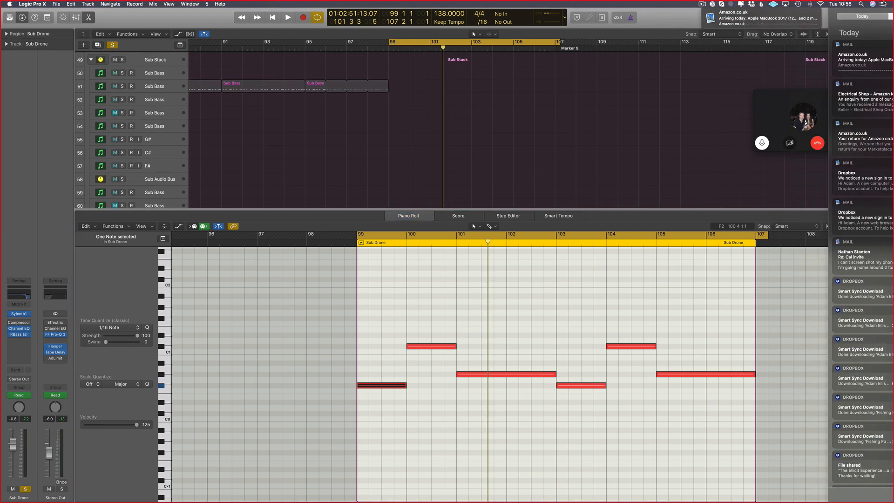
{"action": "scroll", "coordinate": [875, 51], "scroll_direction": "up", "scroll_amount": 3}
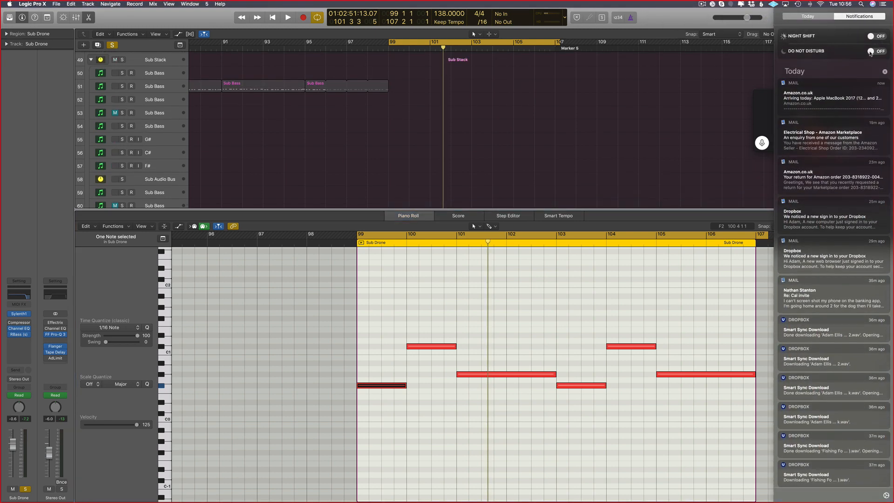
{"action": "left_click", "coordinate": [871, 52]}
{"action": "left_click", "coordinate": [888, 3]}
Close the Piano Roll and switch to Finder, closing the extra folder window behind the Sub Drones folder.
{"action": "left_click", "coordinate": [697, 71]}
{"action": "key", "text": "p"}
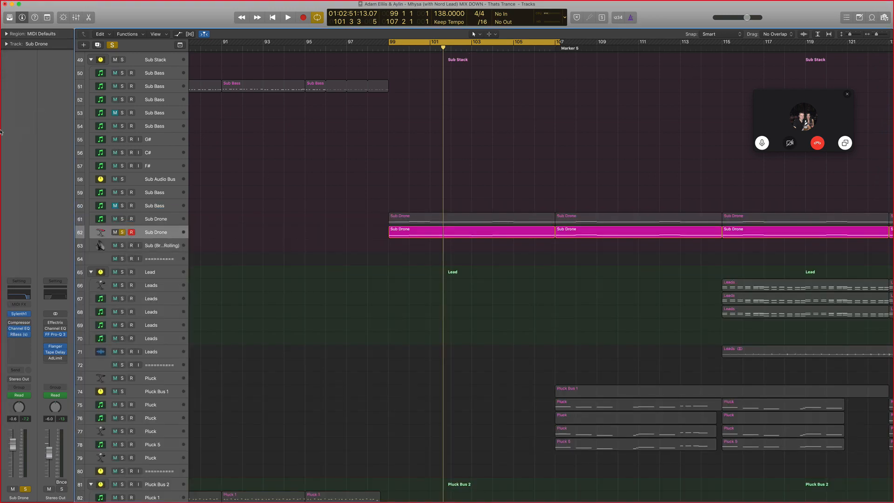
{"action": "mouse_move", "coordinate": [14, 105]}
{"action": "left_click", "coordinate": [17, 76]}
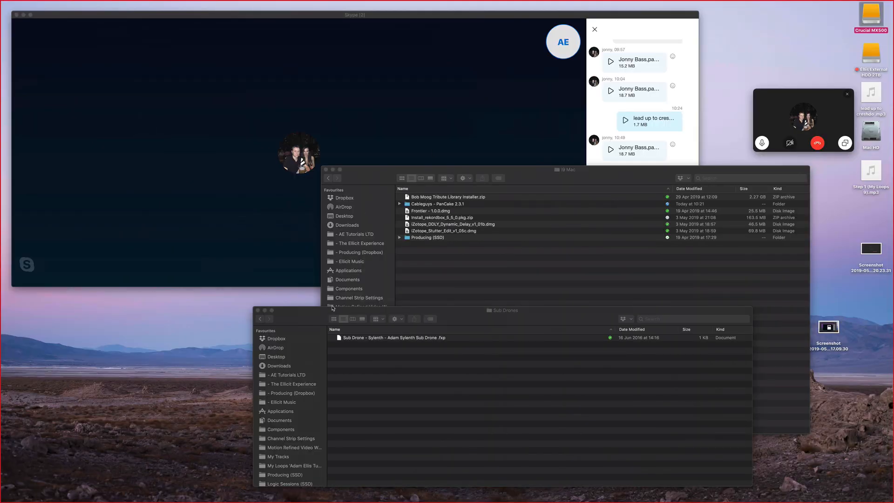
{"action": "left_click", "coordinate": [326, 170]}
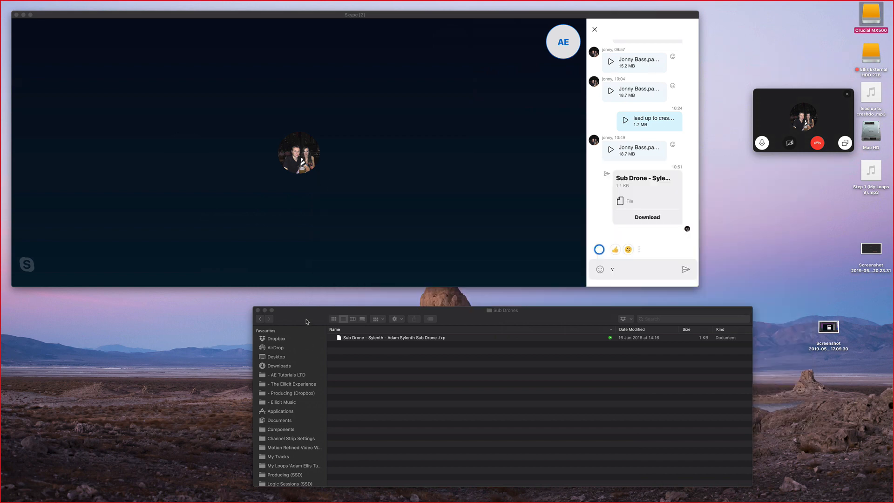
Go to the "- AE Tutorials LTD" folder and look over its subfolders of samples, channel strips and tutorial material.
{"action": "left_click_drag", "start_coordinate": [307, 321], "coordinate": [376, 259]}
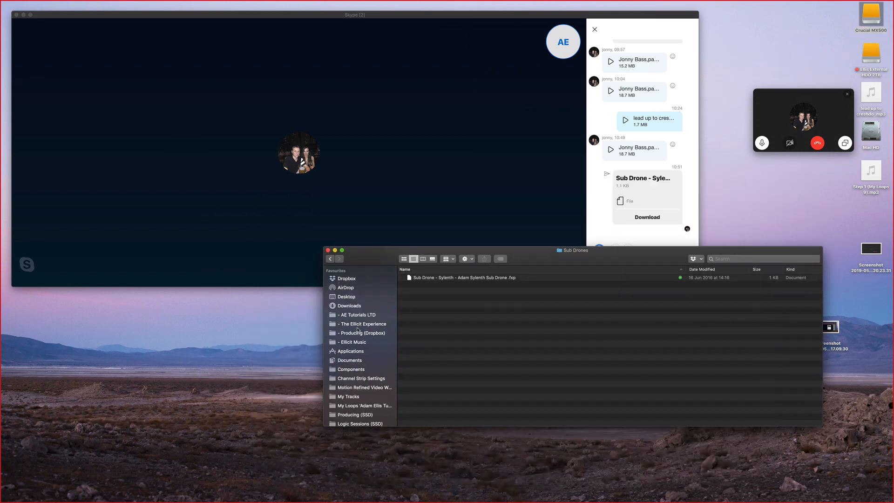
{"action": "left_click", "coordinate": [374, 315]}
{"action": "left_click_drag", "start_coordinate": [396, 262], "coordinate": [365, 247]}
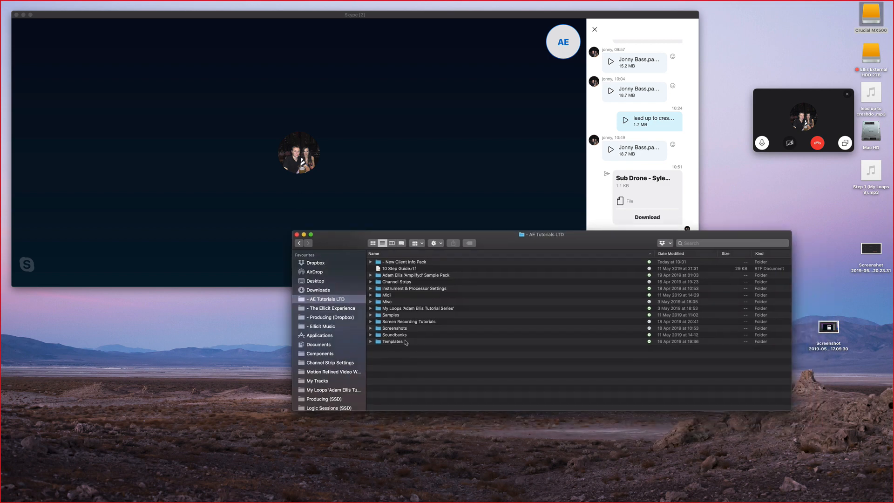
{"action": "left_click_drag", "start_coordinate": [406, 378], "coordinate": [534, 236]}
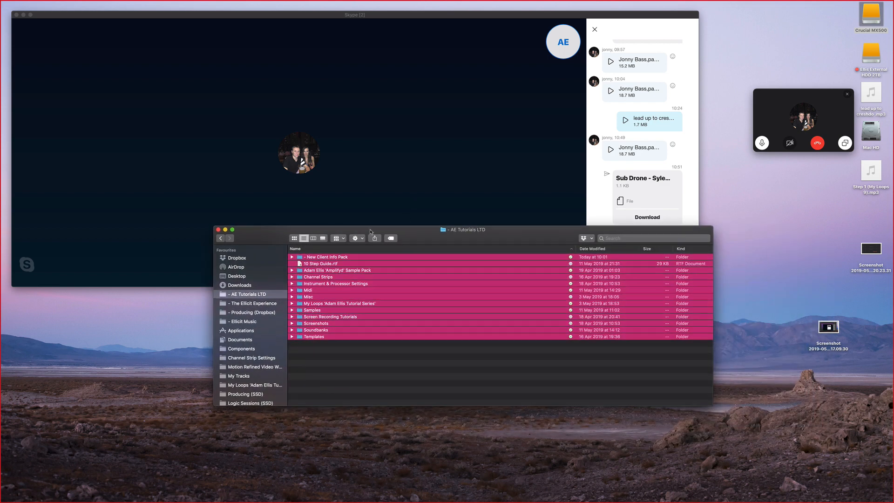
{"action": "left_click_drag", "start_coordinate": [336, 375], "coordinate": [324, 176]}
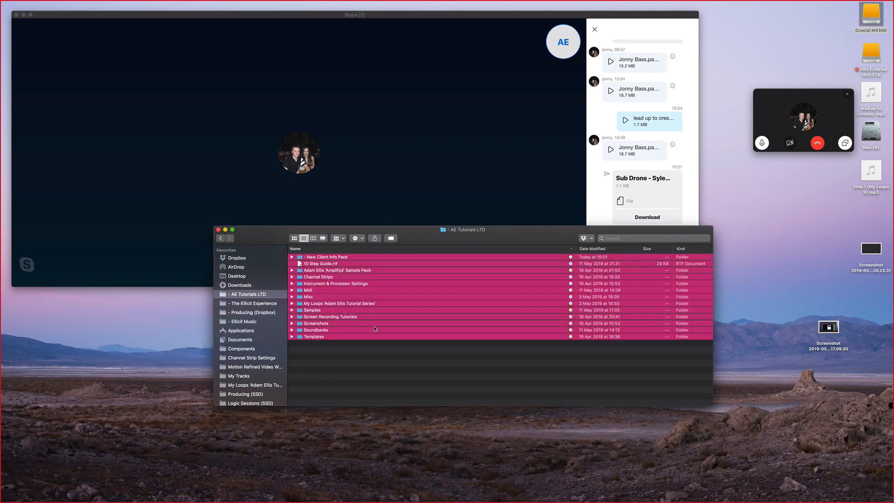
{"action": "left_click", "coordinate": [385, 305]}
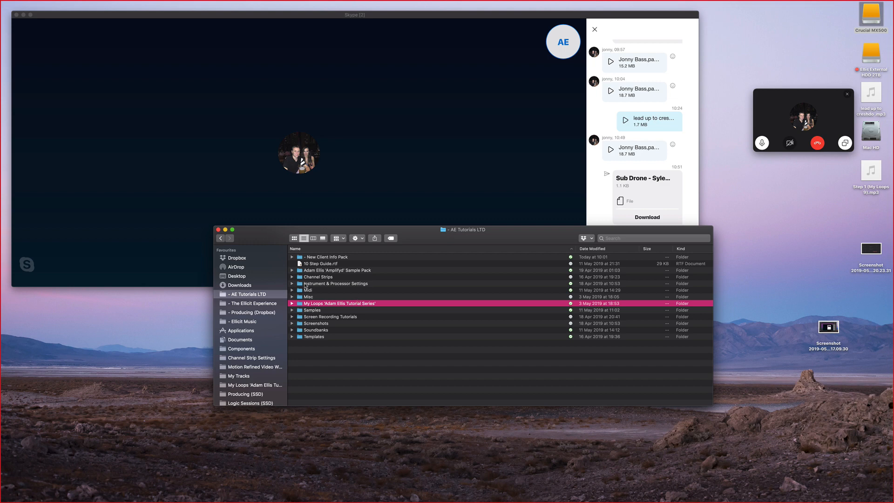
{"action": "left_click", "coordinate": [314, 310]}
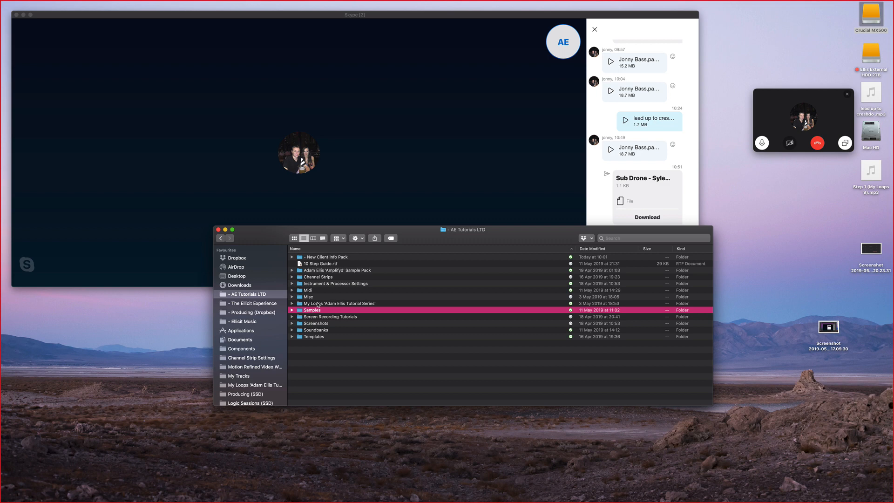
Look through the "- Producing (Dropbox)" folder and its Track Release Support Tutorials subfolder.
{"action": "left_click", "coordinate": [258, 312]}
{"action": "left_click_drag", "start_coordinate": [326, 252], "coordinate": [329, 293]}
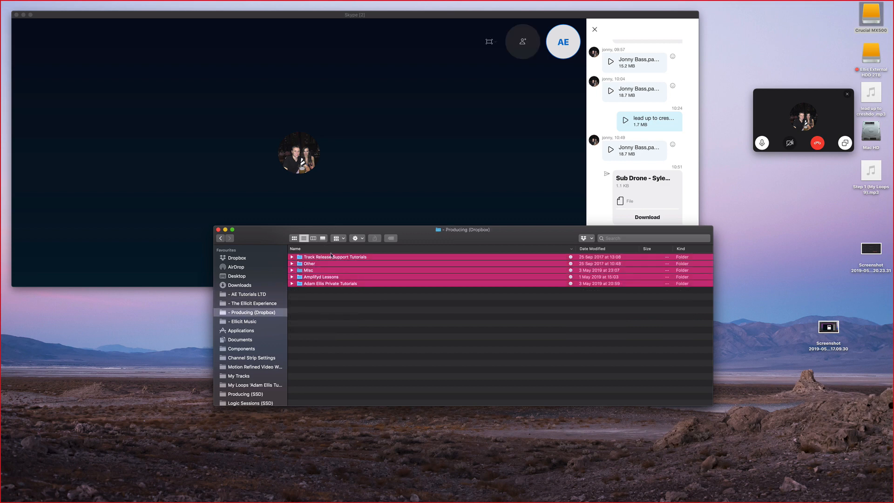
{"action": "left_click", "coordinate": [344, 306]}
{"action": "double_click", "coordinate": [359, 256]}
{"action": "left_click_drag", "start_coordinate": [333, 354], "coordinate": [259, 215]}
{"action": "left_click", "coordinate": [222, 238]}
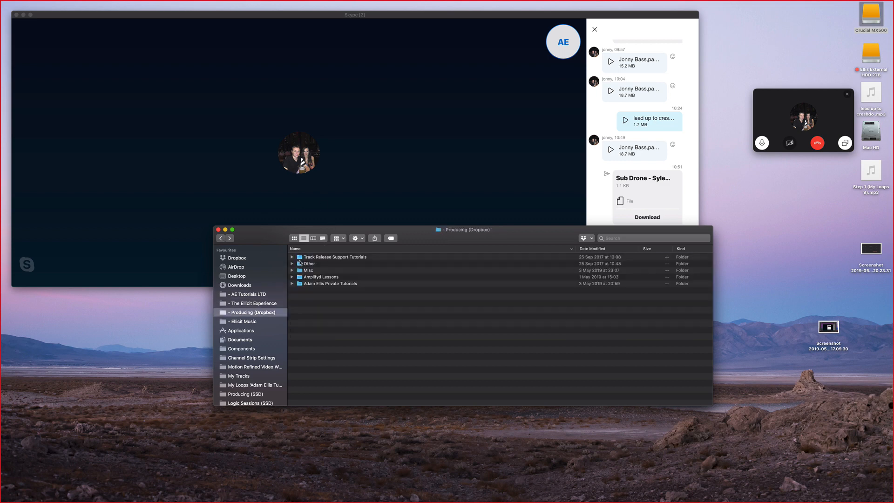
Examine the list of tutorial videos in the private tutorials folder, enlarging the window to view it, and close the Finder window.
{"action": "double_click", "coordinate": [334, 283]}
{"action": "scroll", "coordinate": [372, 307], "scroll_direction": "down", "scroll_amount": 10}
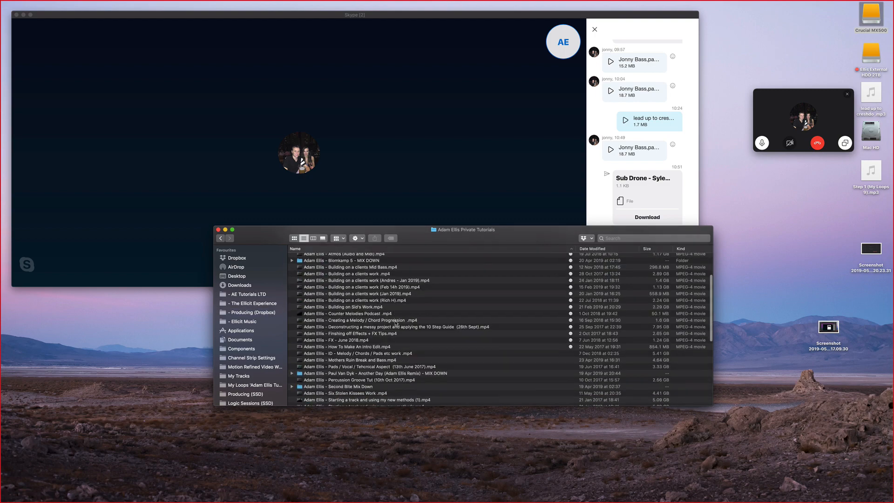
{"action": "double_click", "coordinate": [269, 228]}
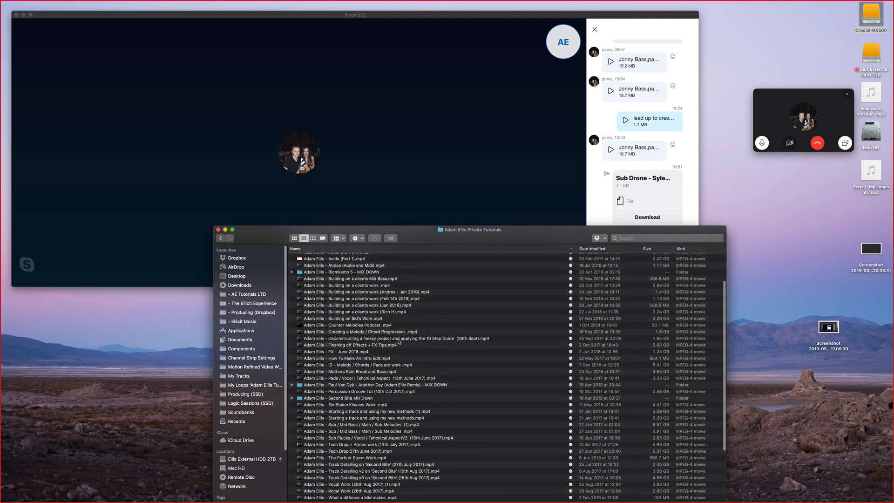
{"action": "left_click_drag", "start_coordinate": [269, 223], "coordinate": [280, 188]}
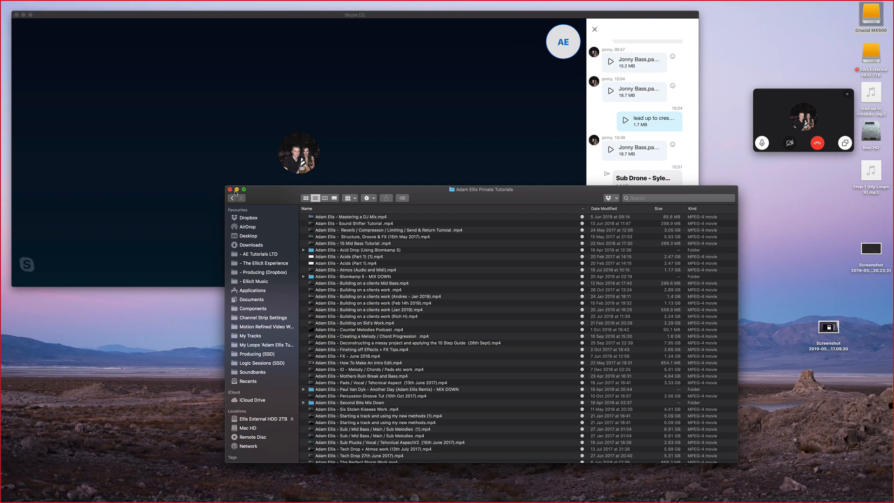
{"action": "left_click", "coordinate": [229, 191]}
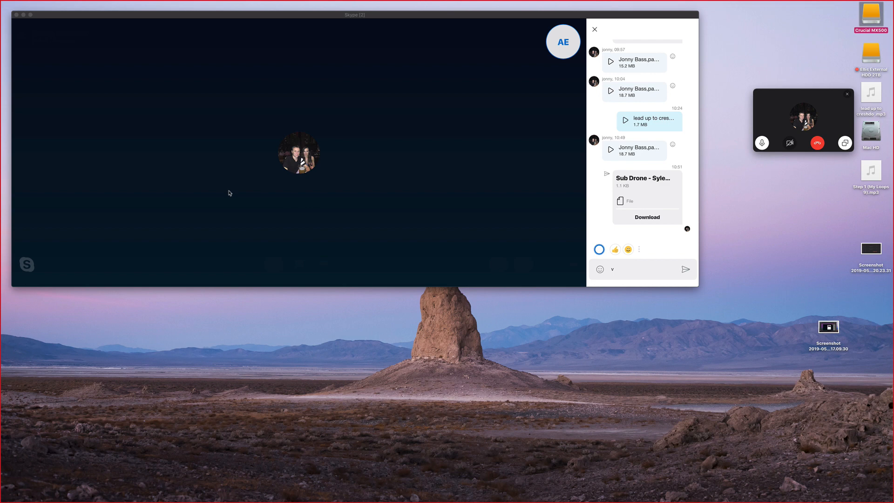
{"action": "left_click_drag", "start_coordinate": [425, 11], "coordinate": [425, 37]}
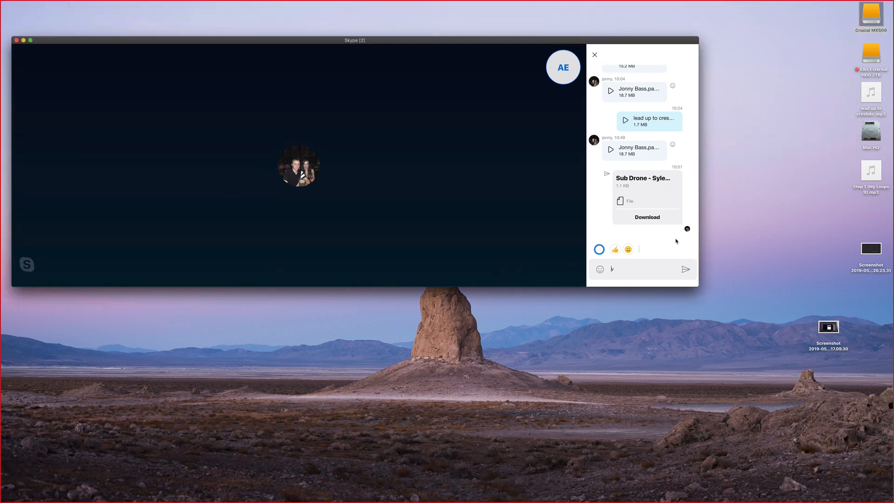